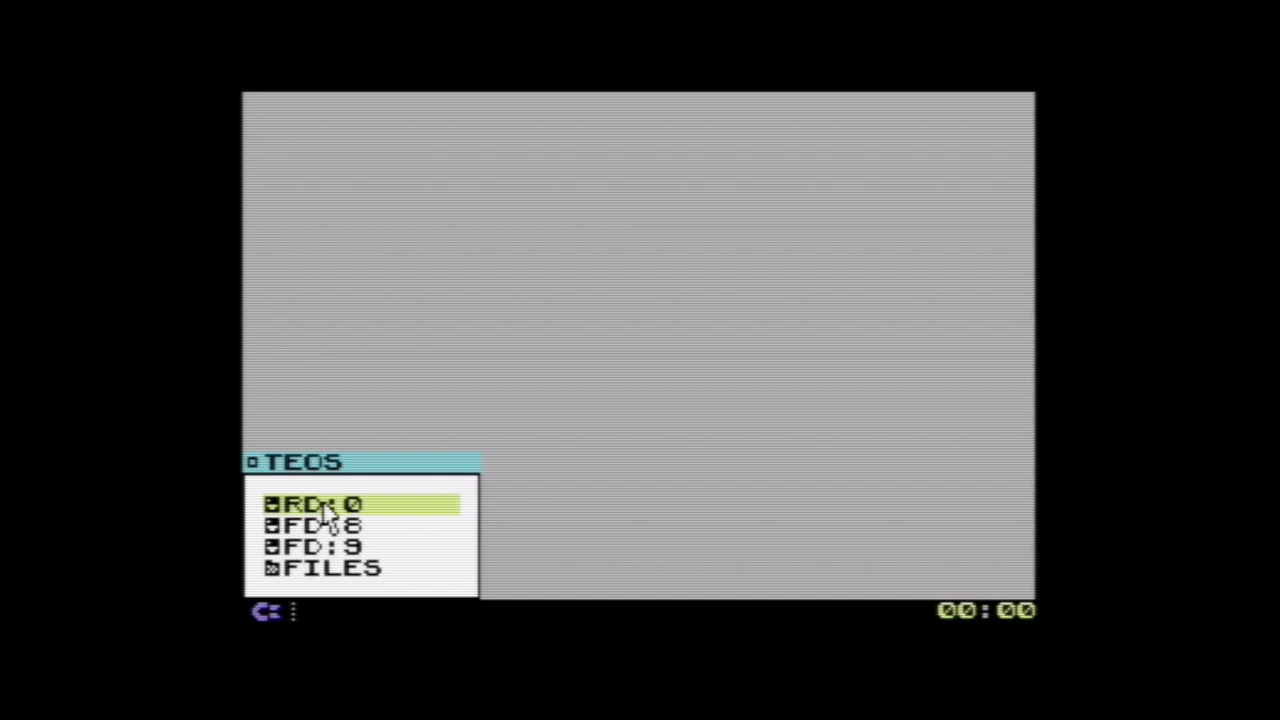
# - Open the RD:0 and FD:8 drives and stack their windows along the desktop's left edge, with RD:0 above FD:8
pyautogui.click(326, 510)
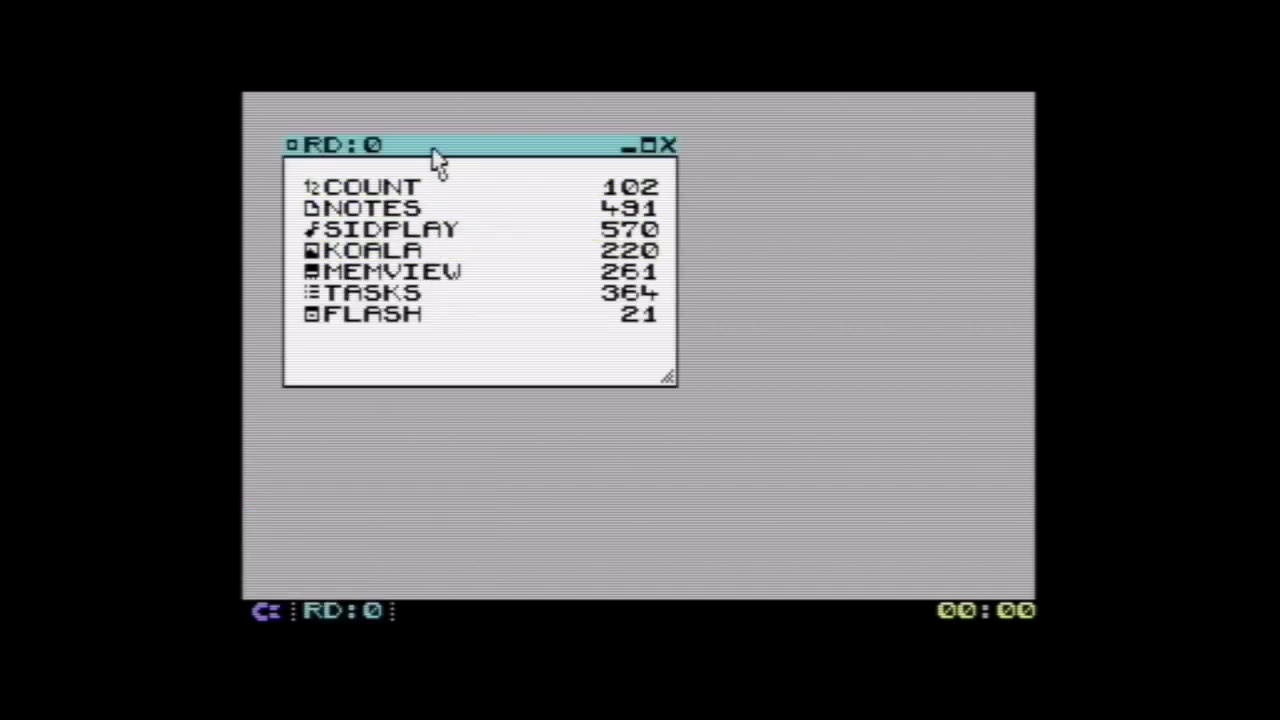
pyautogui.moveTo(431, 150)
pyautogui.mouseDown()
pyautogui.moveTo(441, 136)
pyautogui.moveTo(391, 96)
pyautogui.mouseUp()
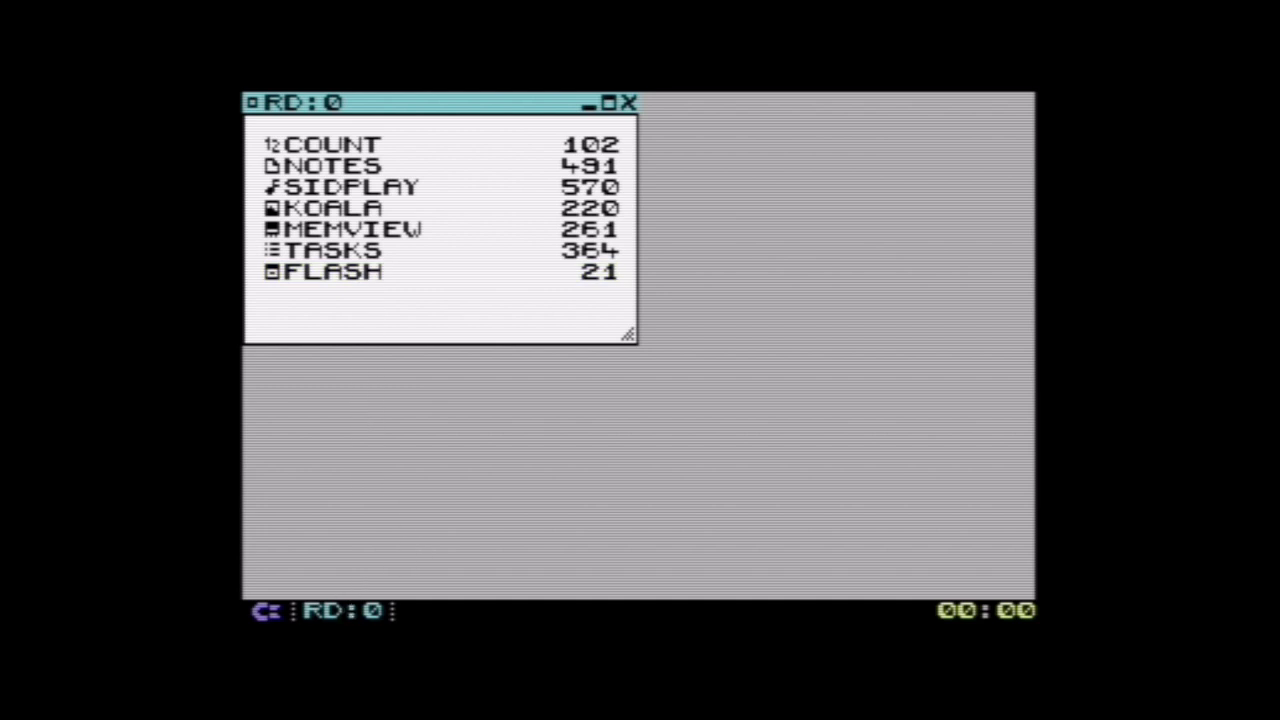
pyautogui.click(266, 610)
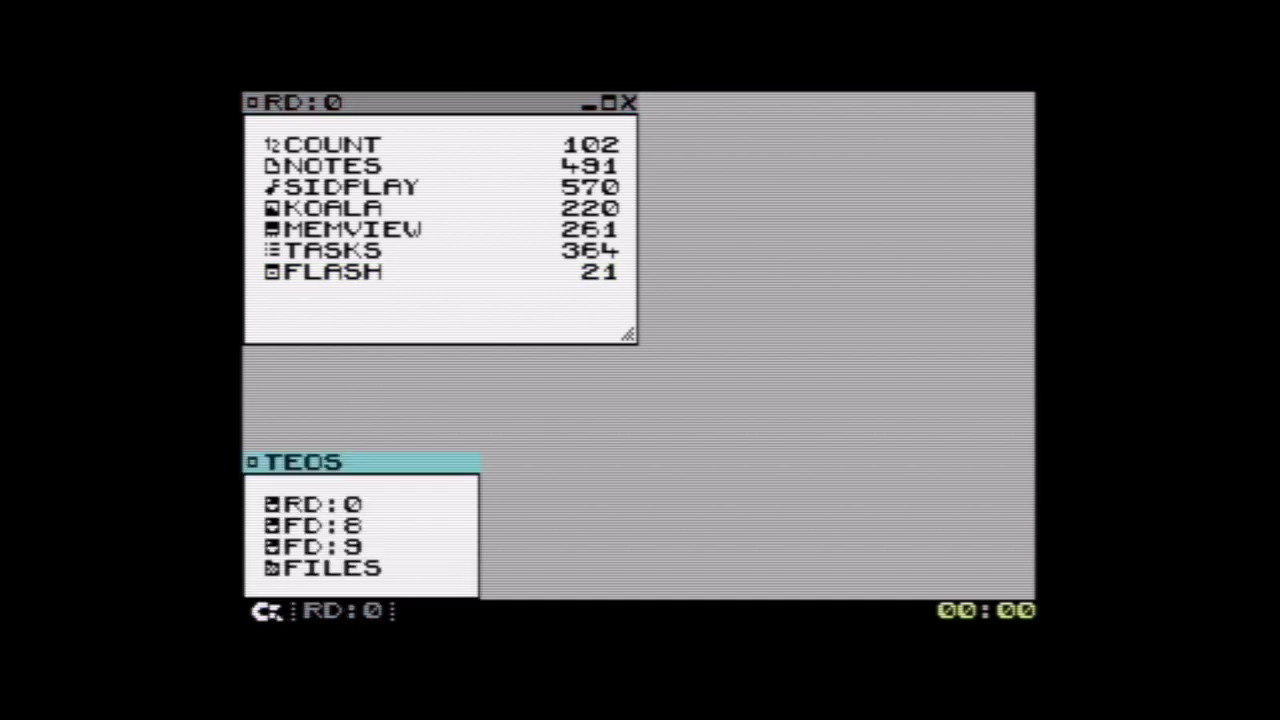
pyautogui.click(306, 533)
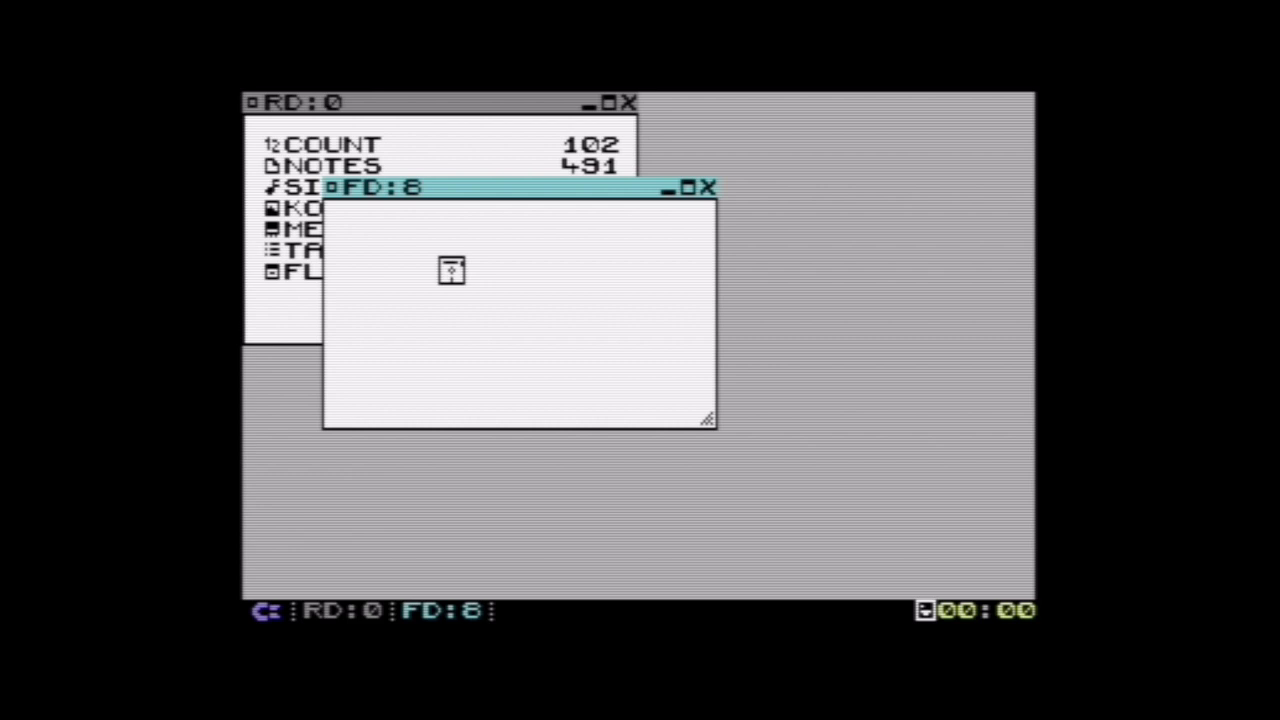
pyautogui.moveTo(477, 197); pyautogui.dragTo(375, 370)
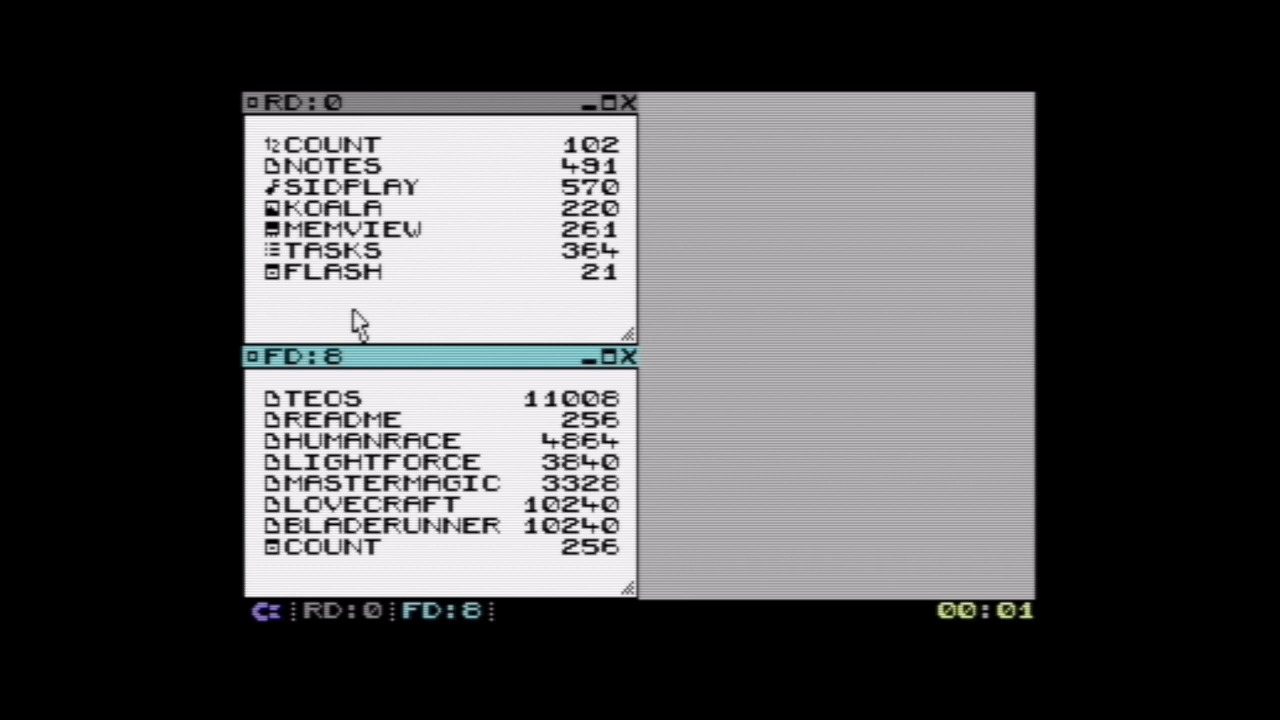
# - Switch the focus back and forth between the RD:0 and FD:8 windows, ending on RD:0
pyautogui.click(378, 103)
pyautogui.click(372, 358)
pyautogui.click(395, 340)
pyautogui.click(383, 362)
pyautogui.click(375, 333)
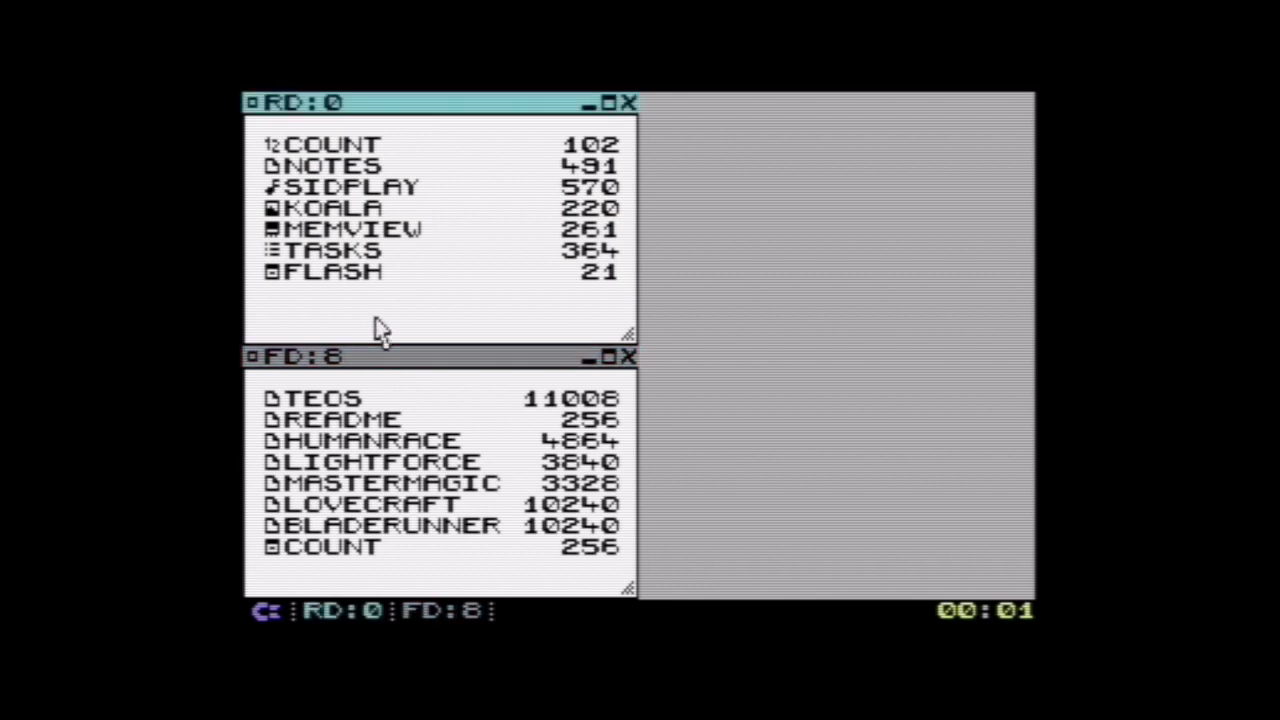
# - Launch COUNT from RD:0 and move its window onto the free desktop area beside the RD:0 window
pyautogui.doubleClick(324, 145)
pyautogui.moveTo(454, 221); pyautogui.dragTo(790, 171)
pyautogui.click(398, 150)
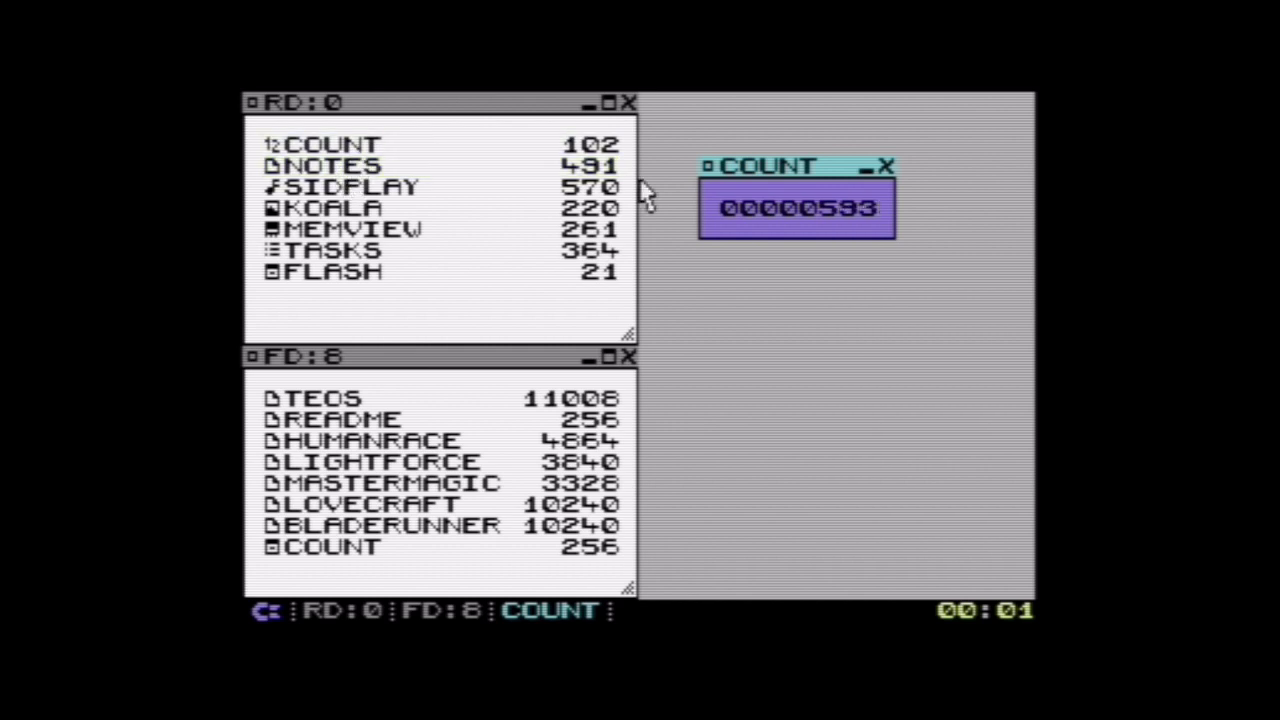
# - Switch the focus among the RD:0, FD:8 and COUNT windows while the counter runs, ending on COUNT
pyautogui.click(508, 112)
pyautogui.click(752, 176)
pyautogui.click(476, 104)
pyautogui.click(472, 360)
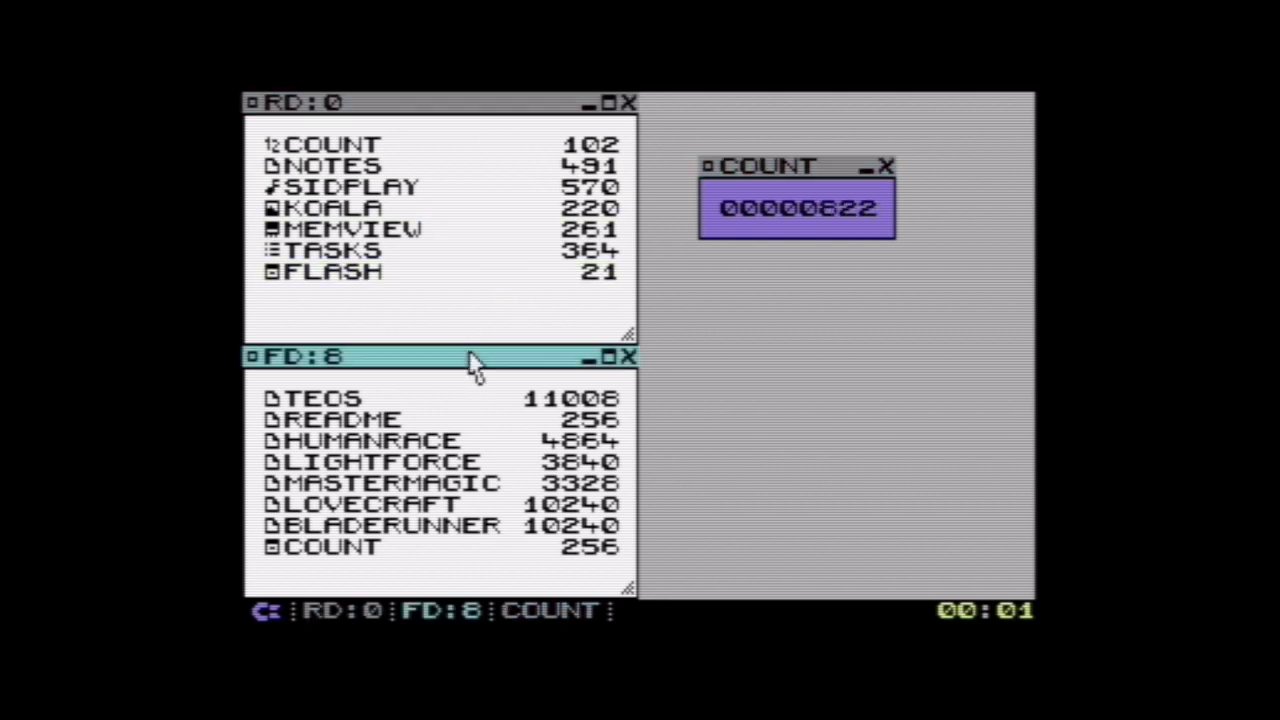
pyautogui.click(754, 184)
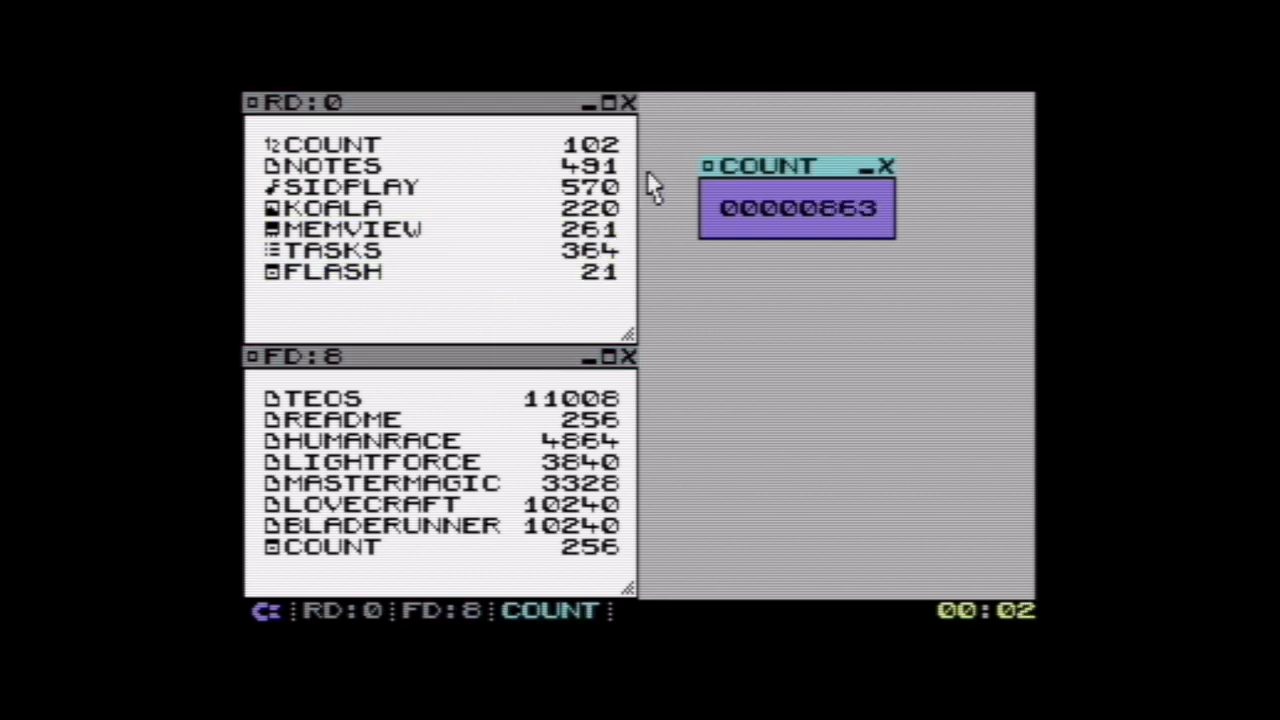
pyautogui.click(503, 331)
pyautogui.click(503, 358)
pyautogui.click(498, 324)
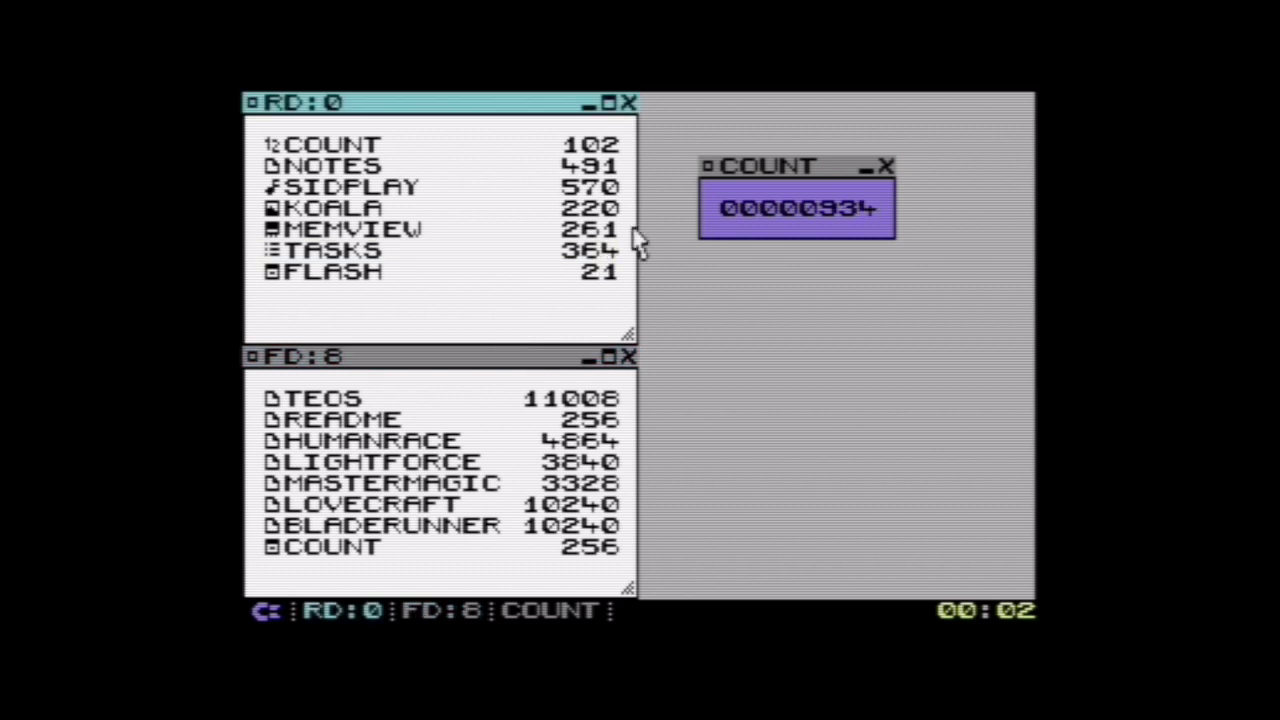
pyautogui.click(746, 200)
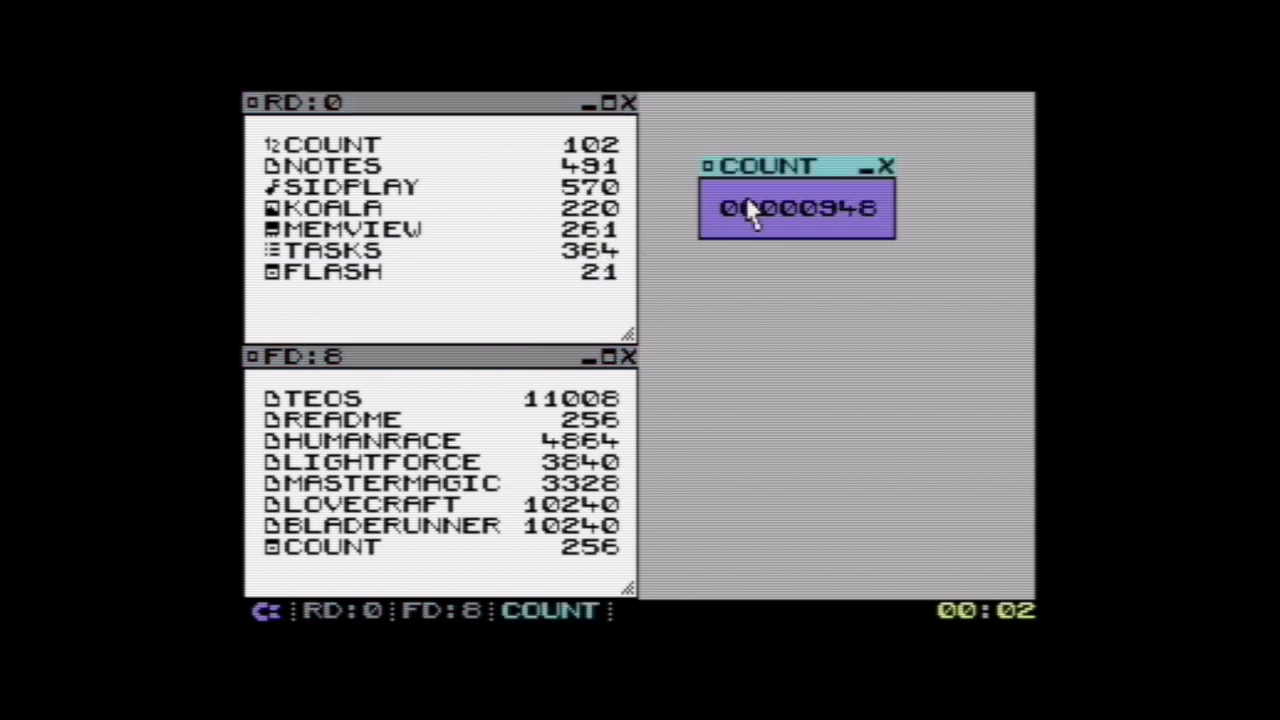
# - Launch a second COUNT from RD:0, place it beneath the first, and alternate the focus between both counters
pyautogui.doubleClick(415, 155)
pyautogui.moveTo(520, 277); pyautogui.dragTo(812, 287)
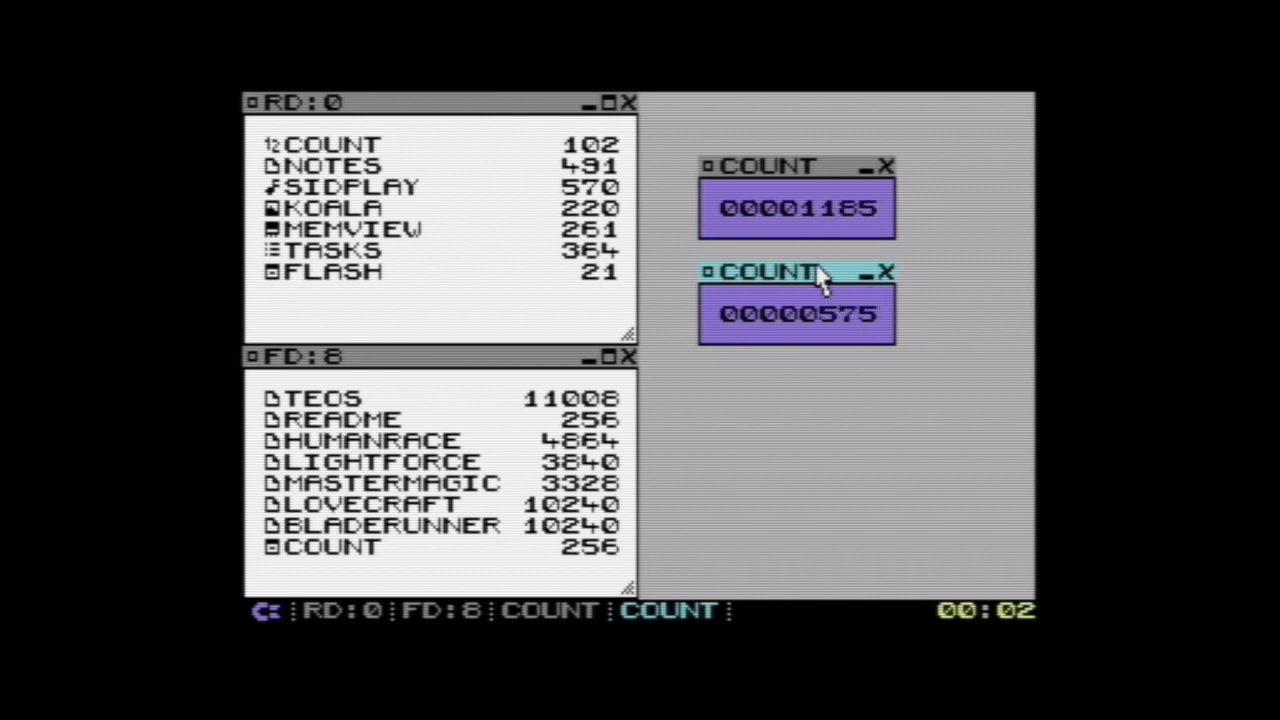
pyautogui.hotkey('ctrl', 'Tab')
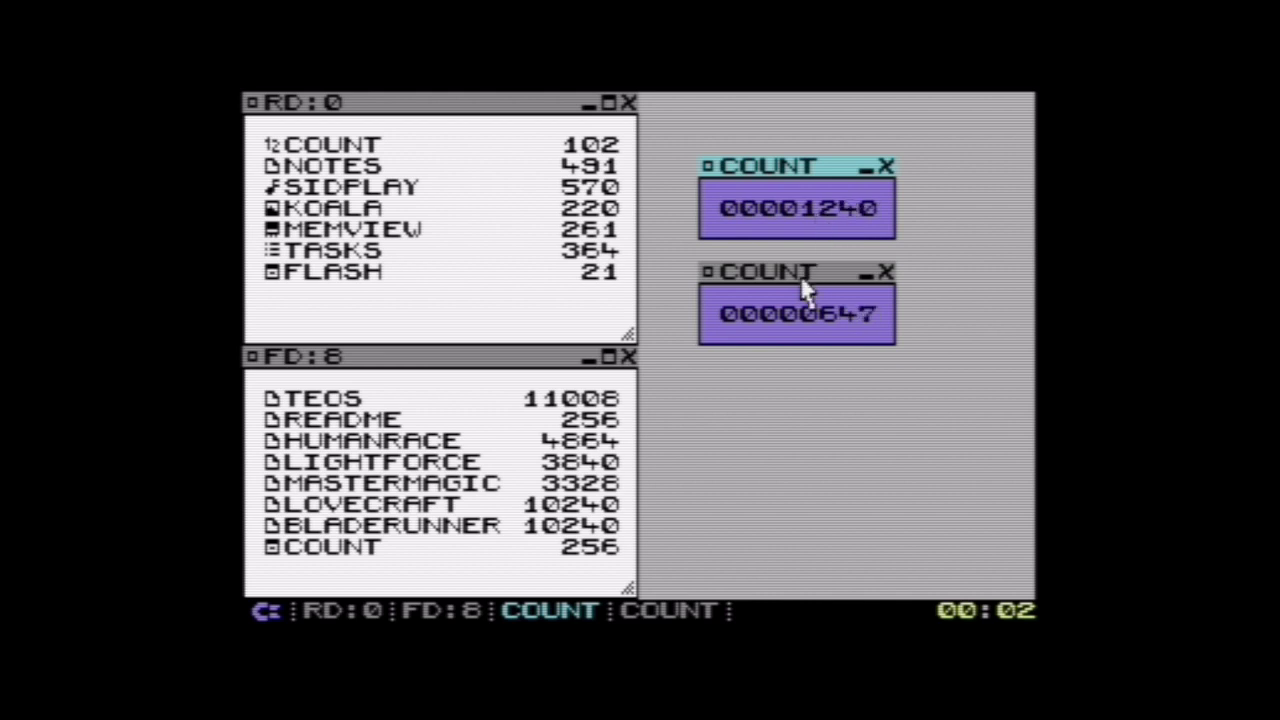
pyautogui.click(806, 290)
pyautogui.click(815, 214)
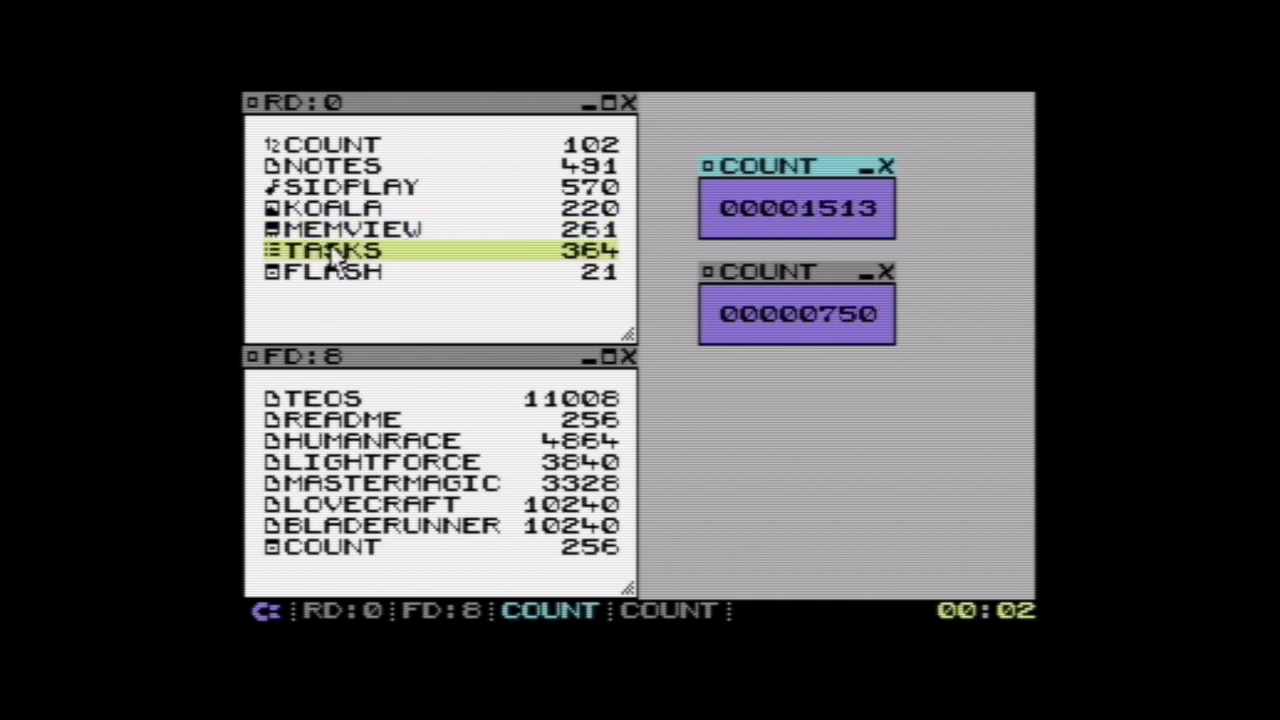
# - Launch TASKS from RD:0 and rearrange the desktop so its window sits beside both COUNT windows without covering them
pyautogui.doubleClick(333, 258)
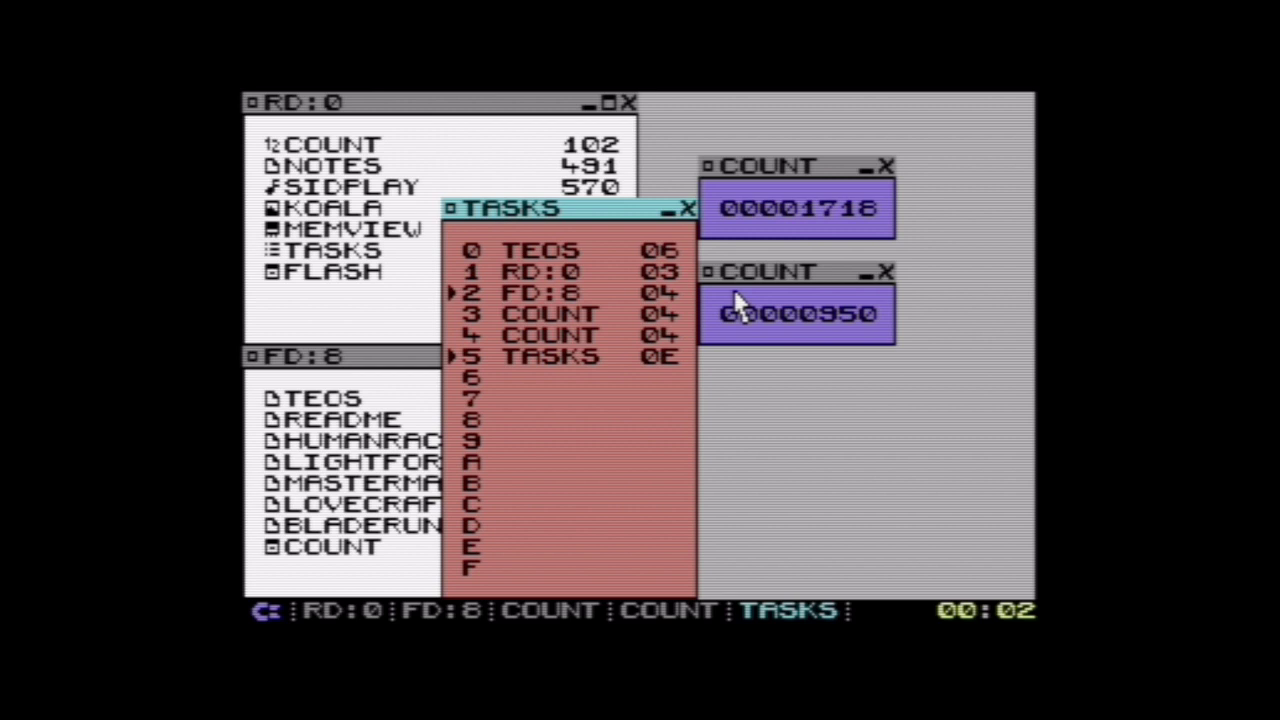
pyautogui.moveTo(771, 279); pyautogui.dragTo(849, 277)
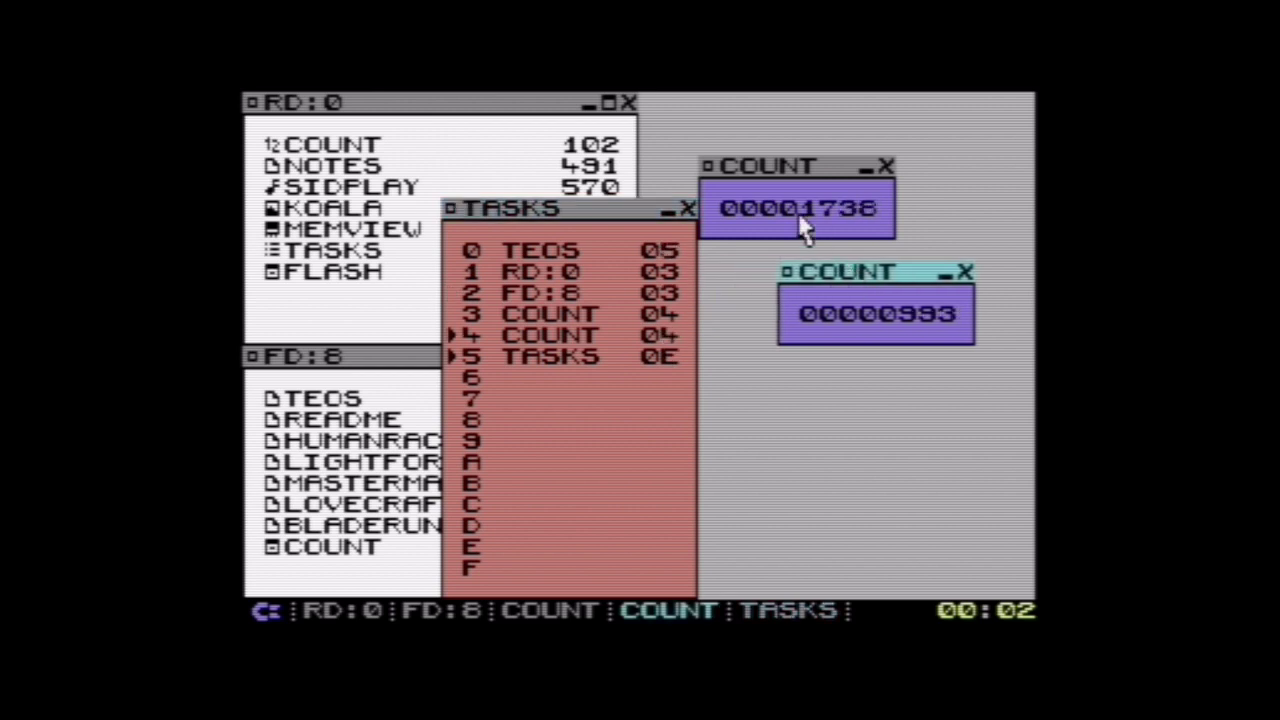
pyautogui.moveTo(771, 167); pyautogui.dragTo(849, 167)
pyautogui.moveTo(594, 212); pyautogui.dragTo(631, 177)
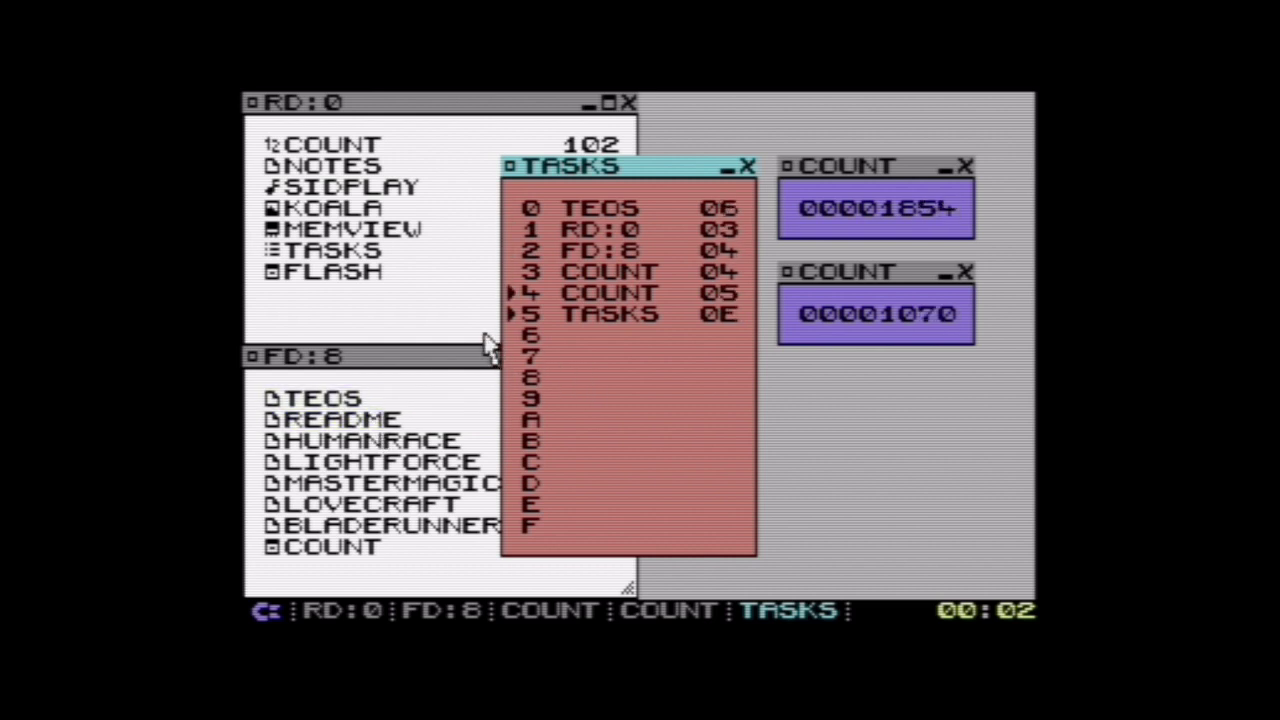
# - Close the FD:8 window, then reopen the drive and place its window directly beneath RD:0
pyautogui.click(375, 366)
pyautogui.click(626, 360)
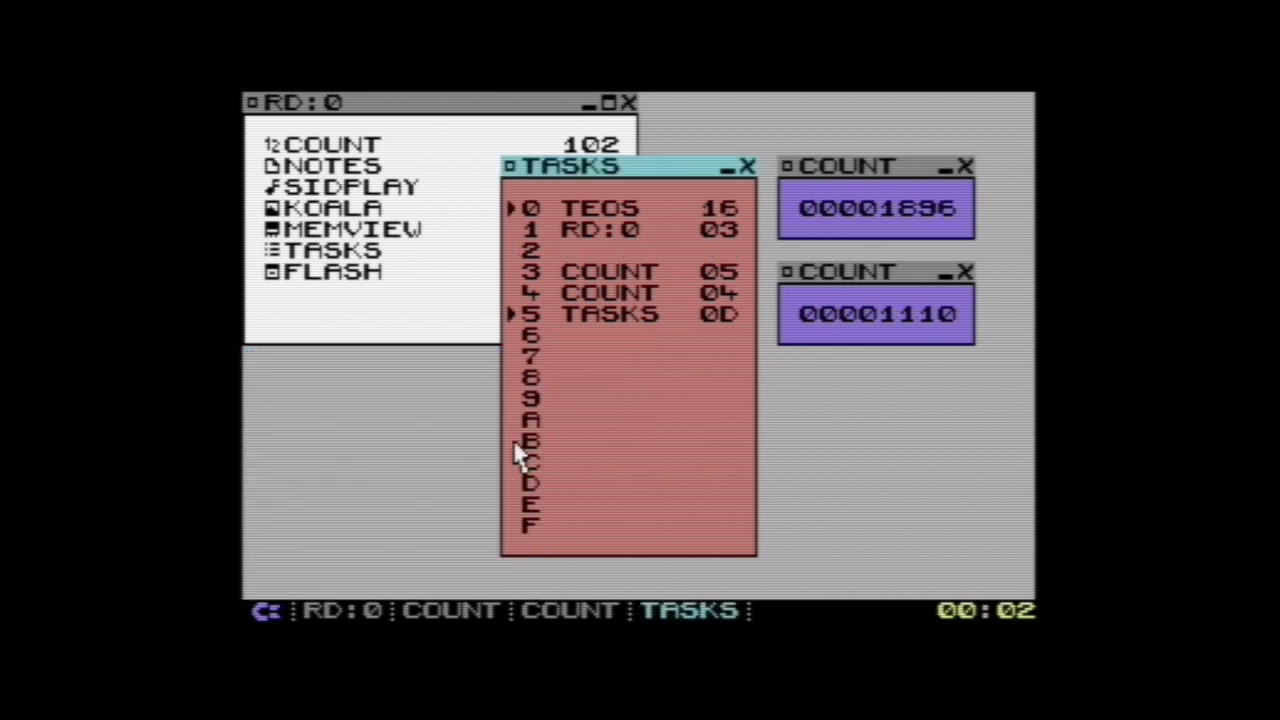
pyautogui.click(265, 610)
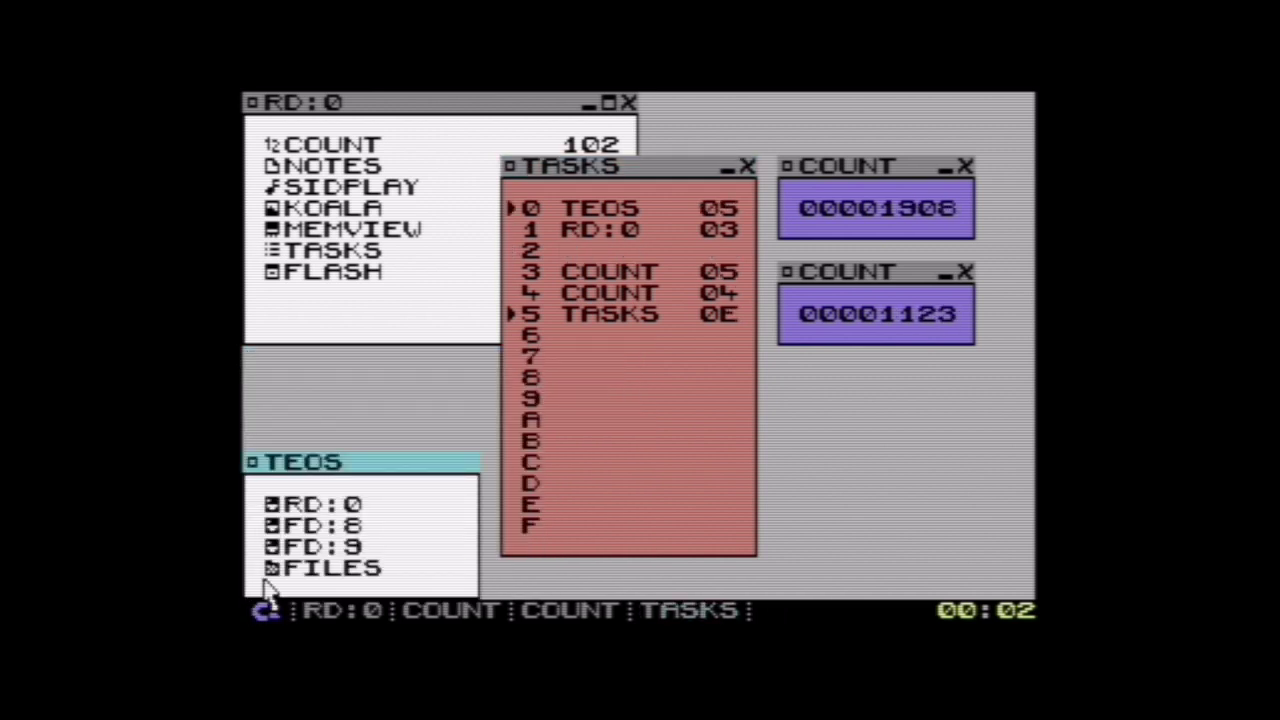
pyautogui.click(306, 529)
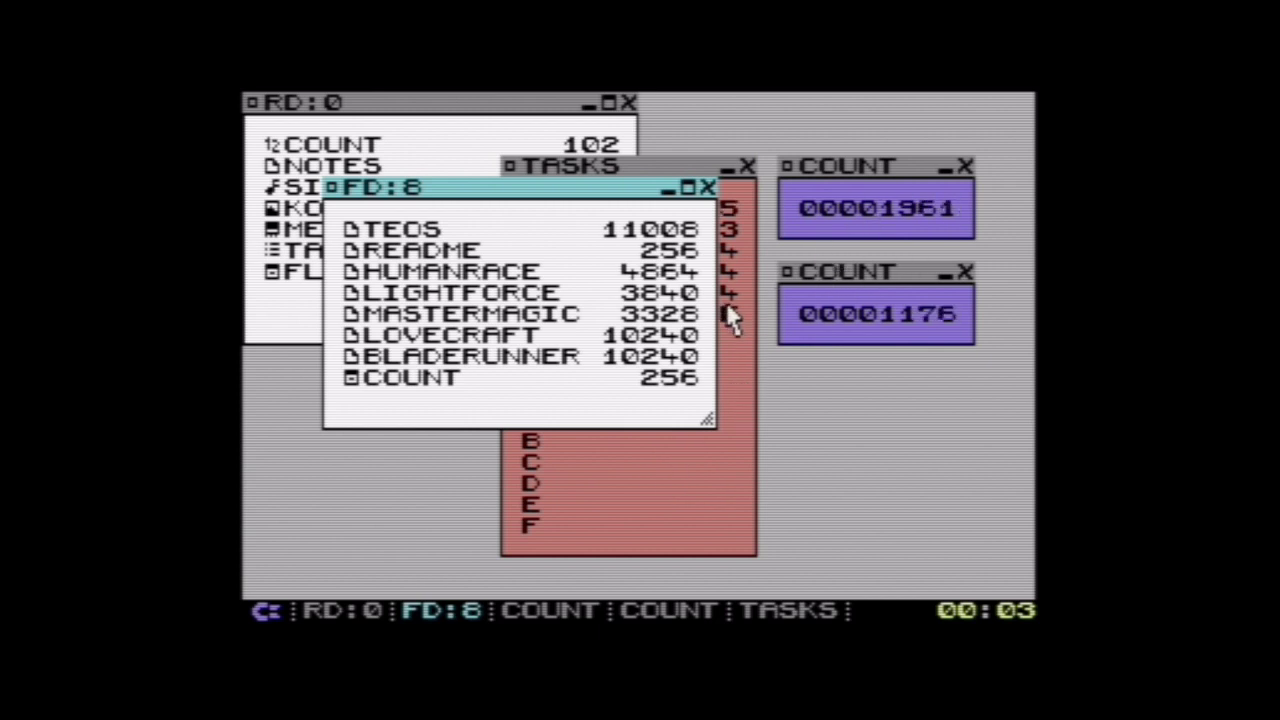
pyautogui.moveTo(627, 193); pyautogui.dragTo(540, 365)
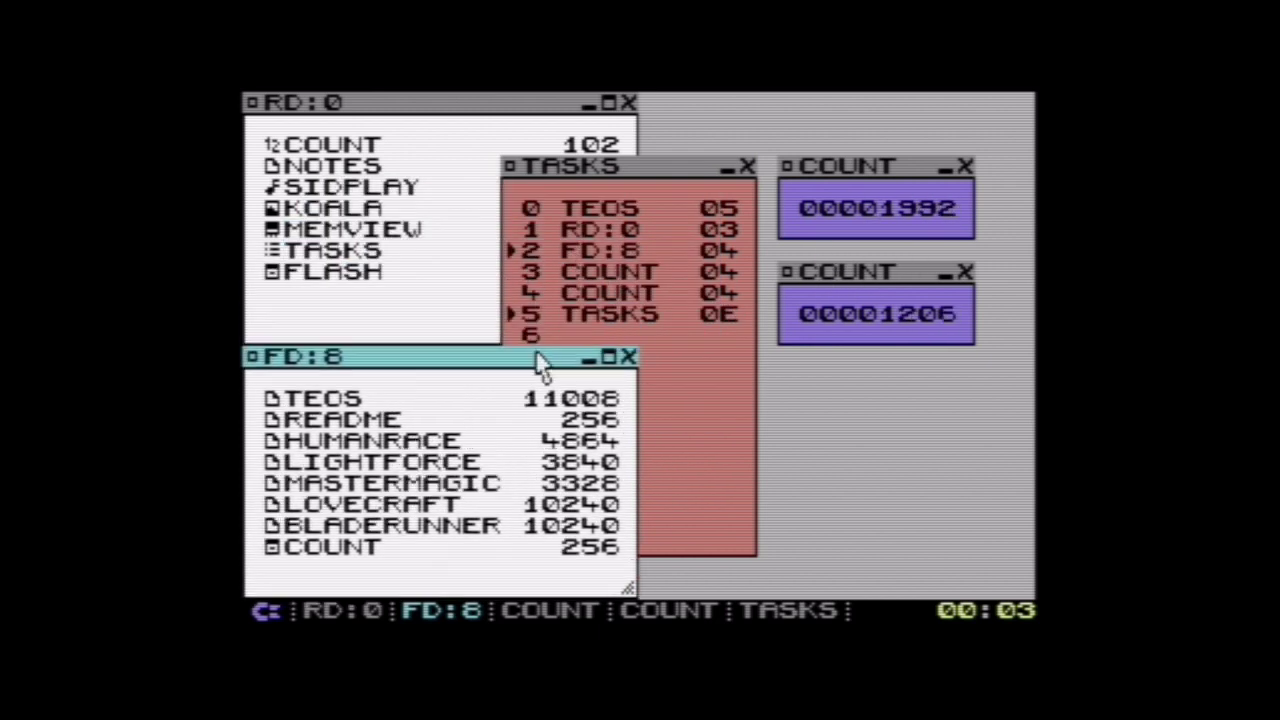
# - Bring TASKS, FD:8 and RD:0 forward in turn, then move the TASKS window so it partly overlaps the COUNT windows
pyautogui.click(684, 410)
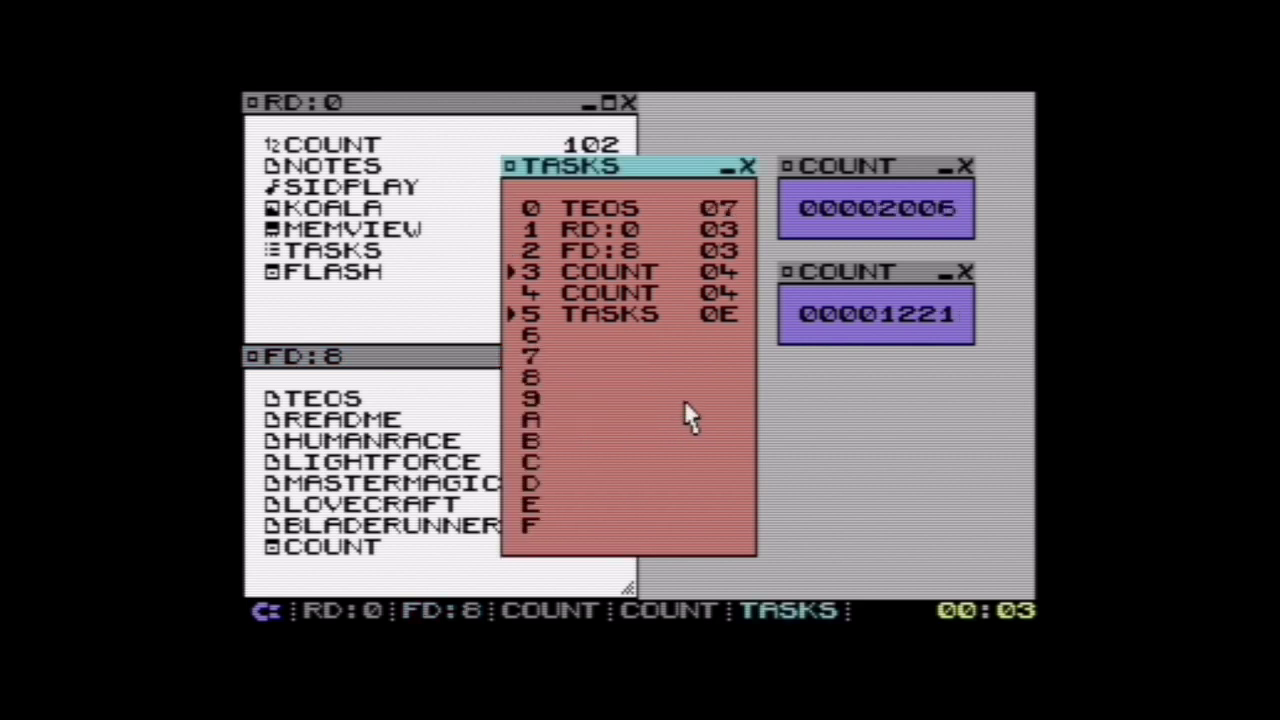
pyautogui.click(414, 362)
pyautogui.click(417, 334)
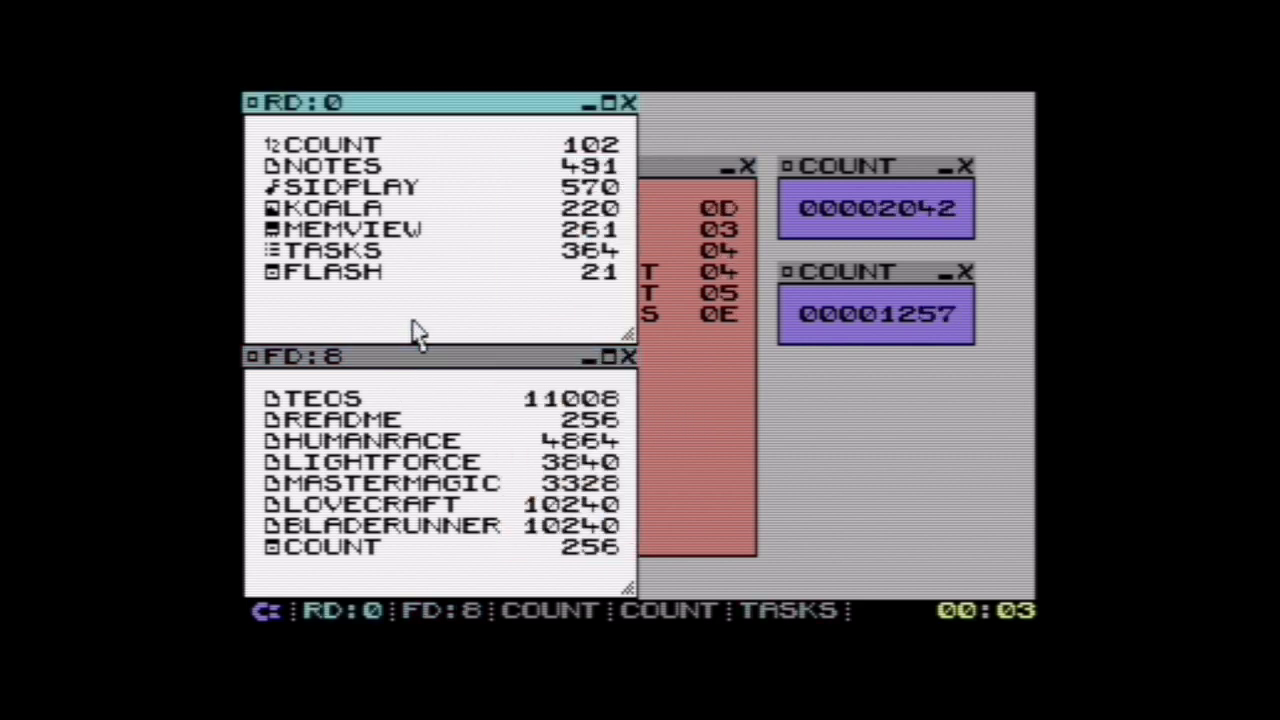
pyautogui.click(684, 395)
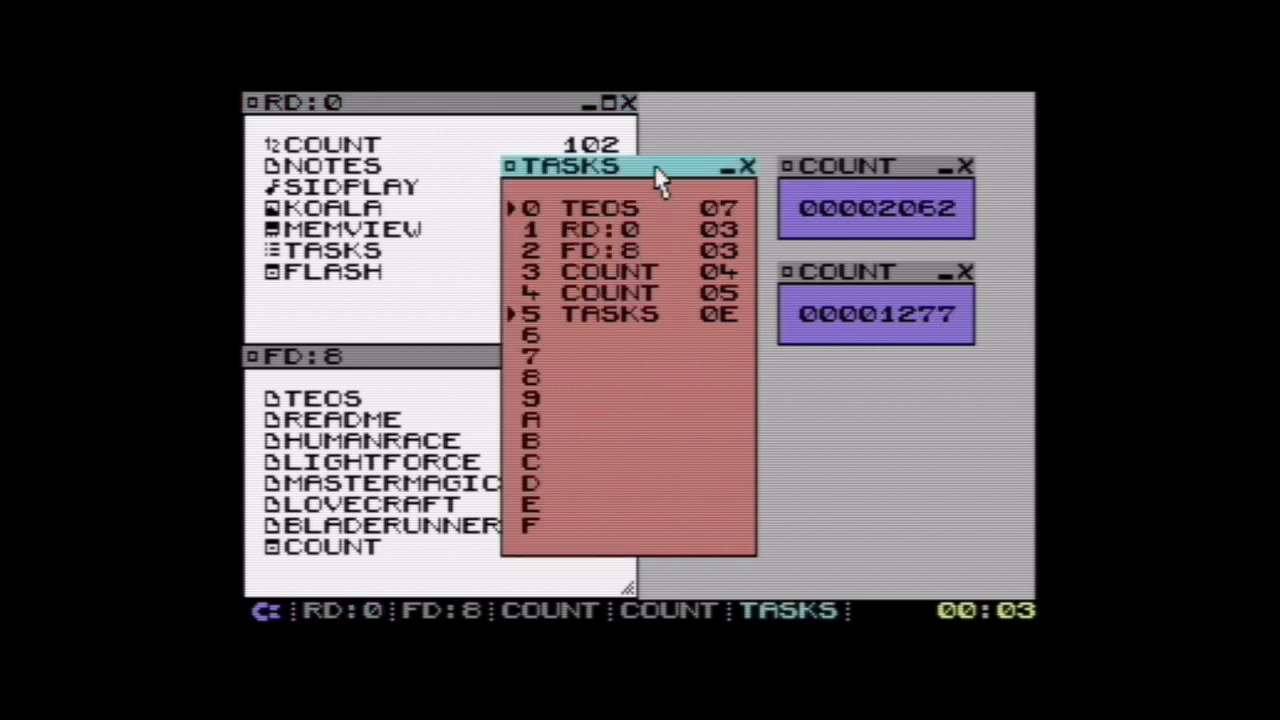
pyautogui.moveTo(660, 180); pyautogui.dragTo(740, 220)
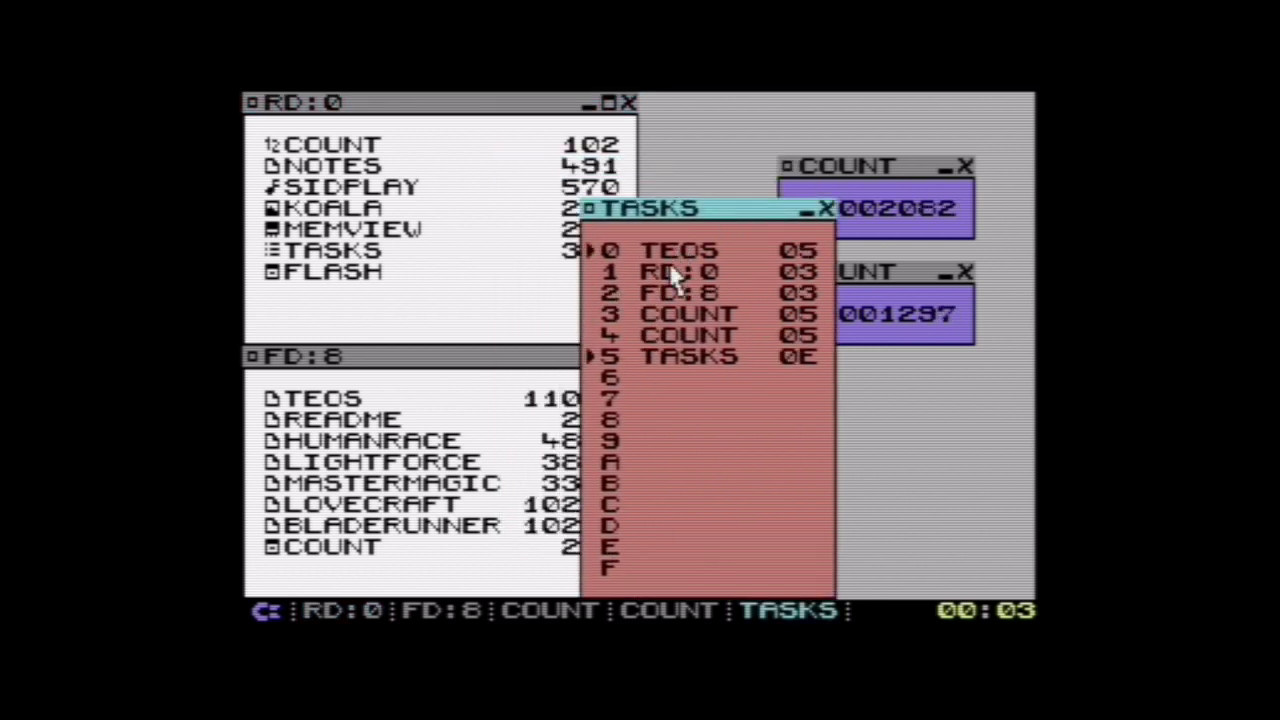
# - Alternate the focus among the RD:0, FD:8 and TASKS windows, ending with RD:0 in front
pyautogui.click(457, 334)
pyautogui.click(412, 364)
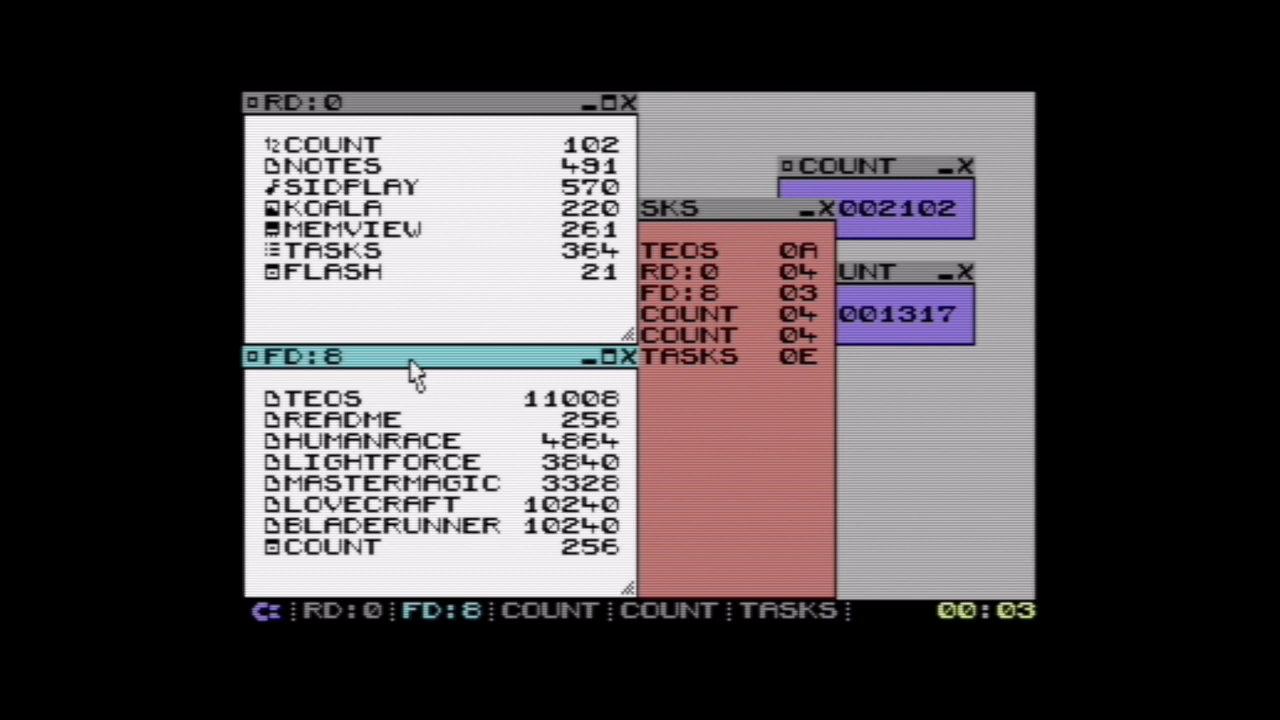
pyautogui.click(699, 385)
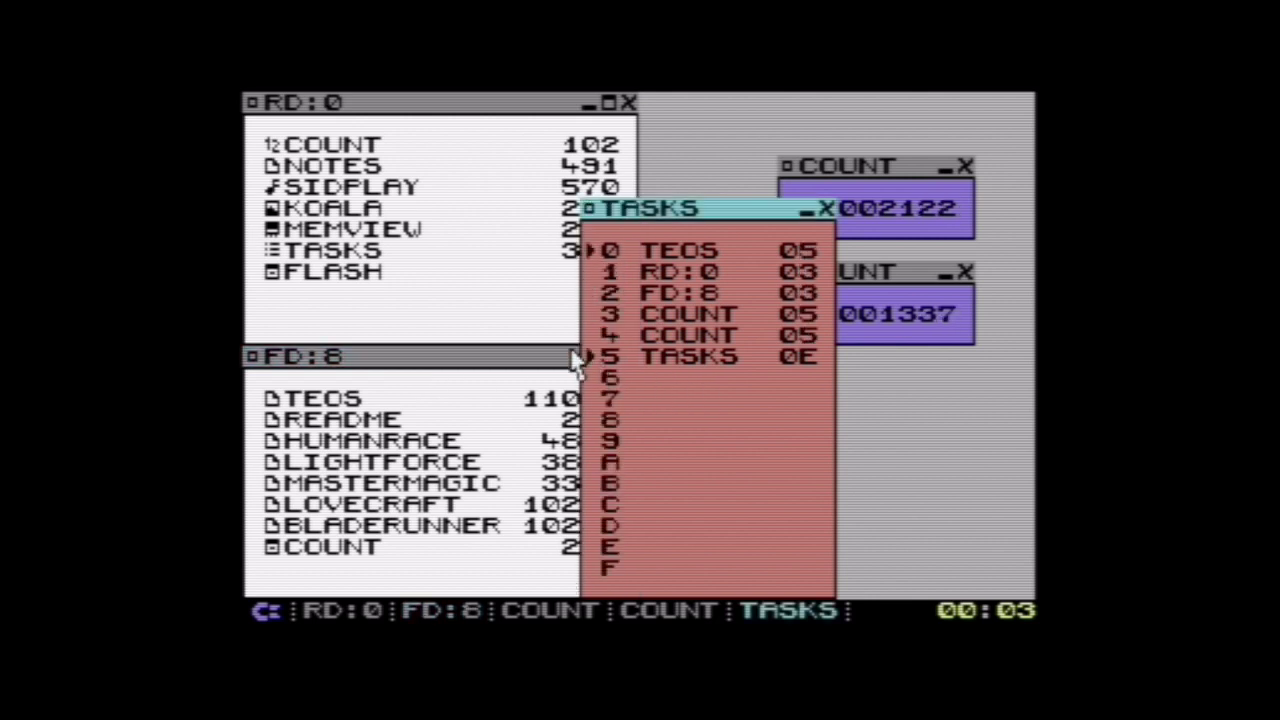
pyautogui.click(412, 315)
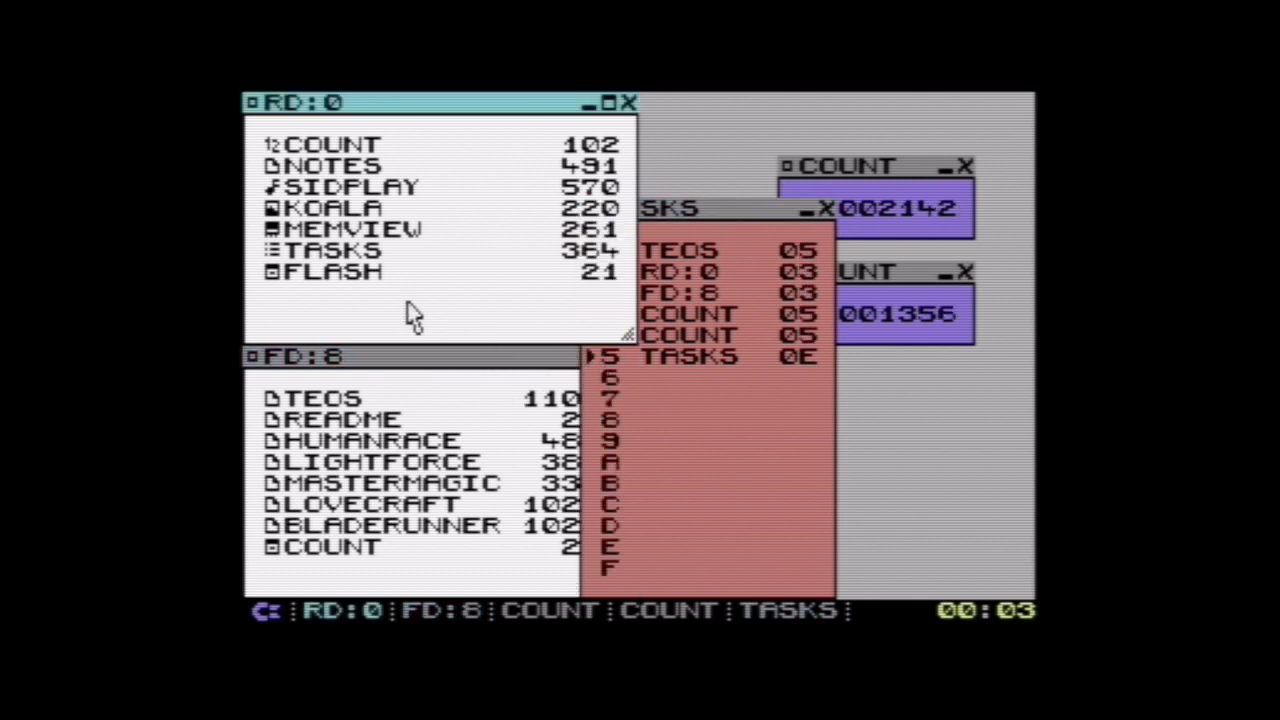
# - Open an empty NOTES window from RD:0 and close it again
pyautogui.click(358, 180)
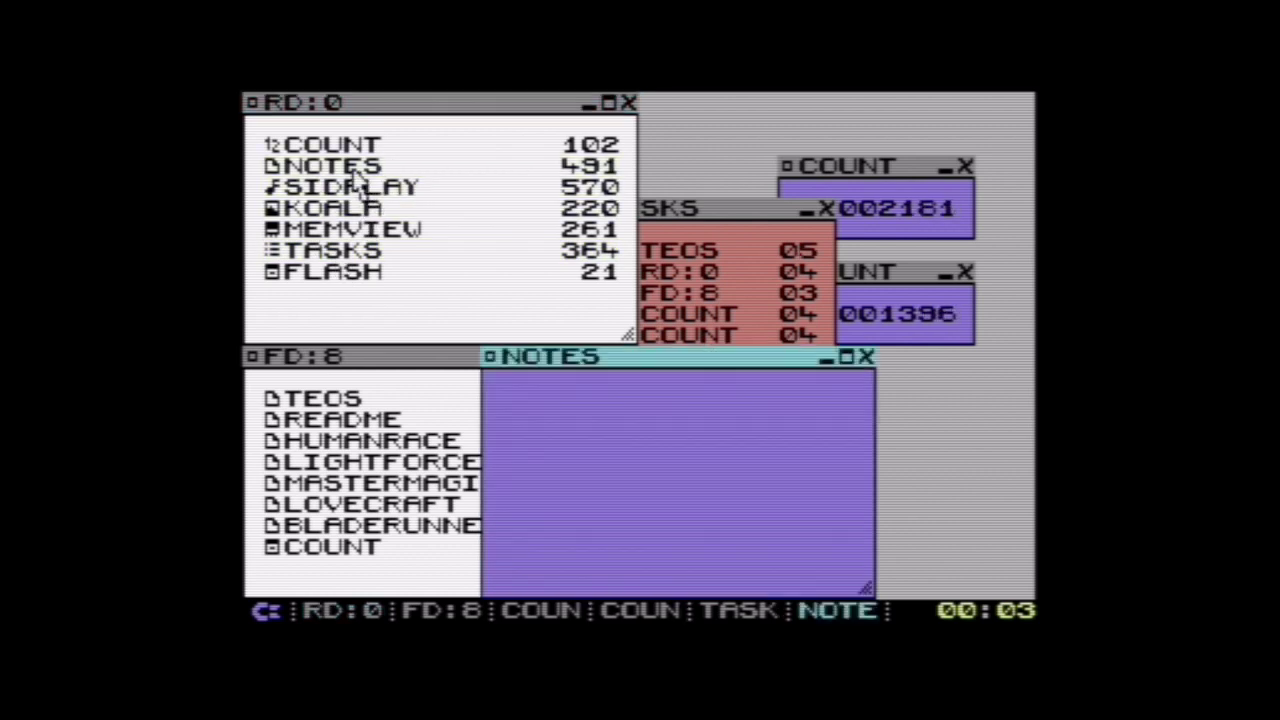
pyautogui.moveTo(529, 354); pyautogui.dragTo(563, 323)
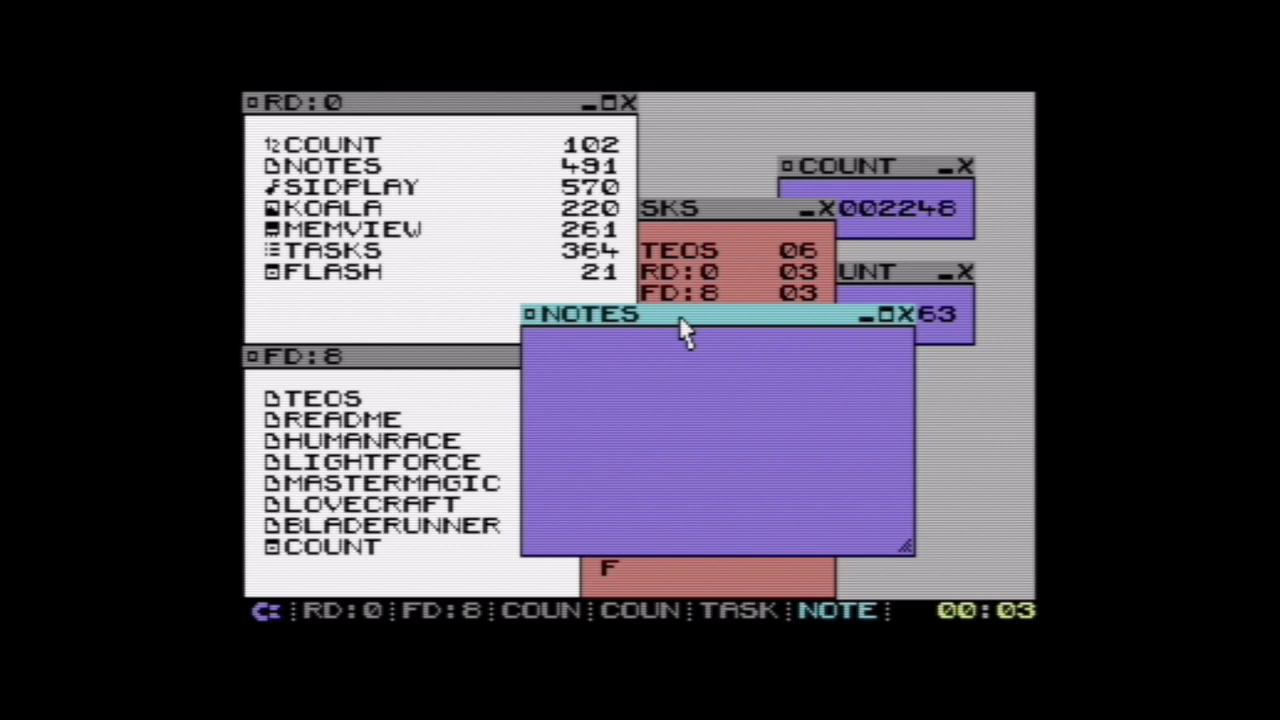
pyautogui.click(906, 318)
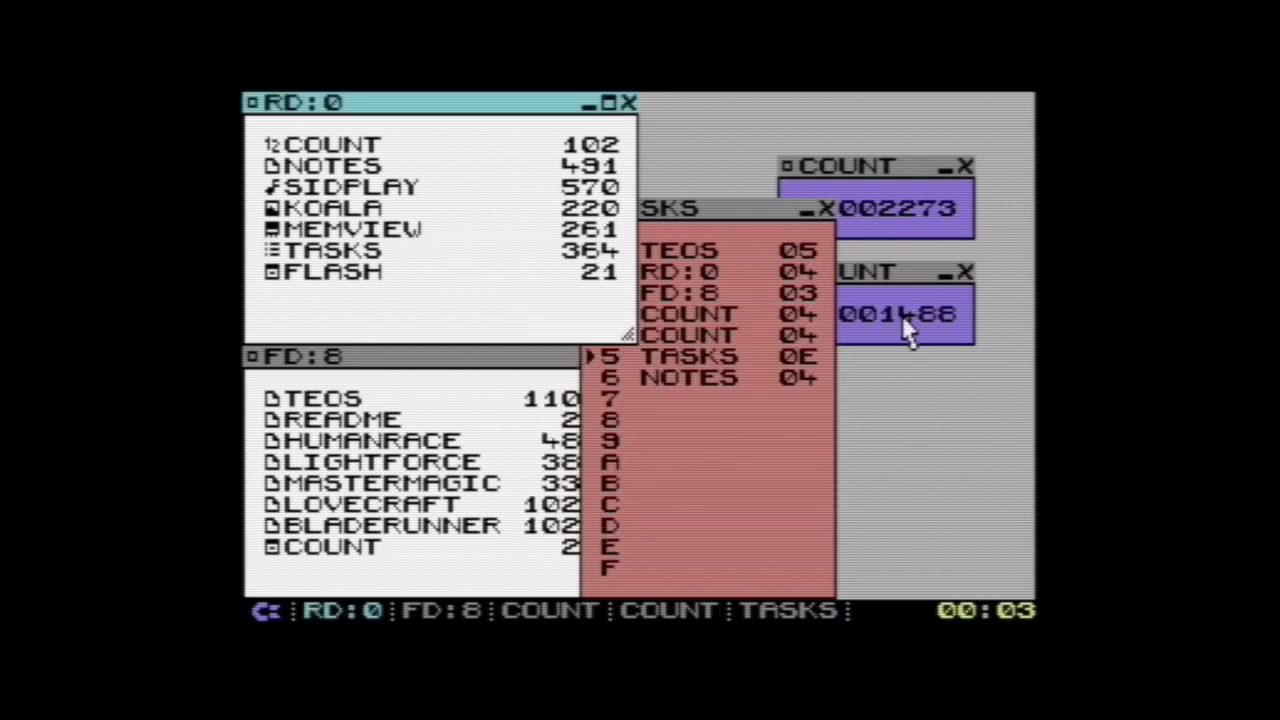
# - Open README from FD:8 in NOTES and reposition its window over the TASKS window
pyautogui.doubleClick(428, 422)
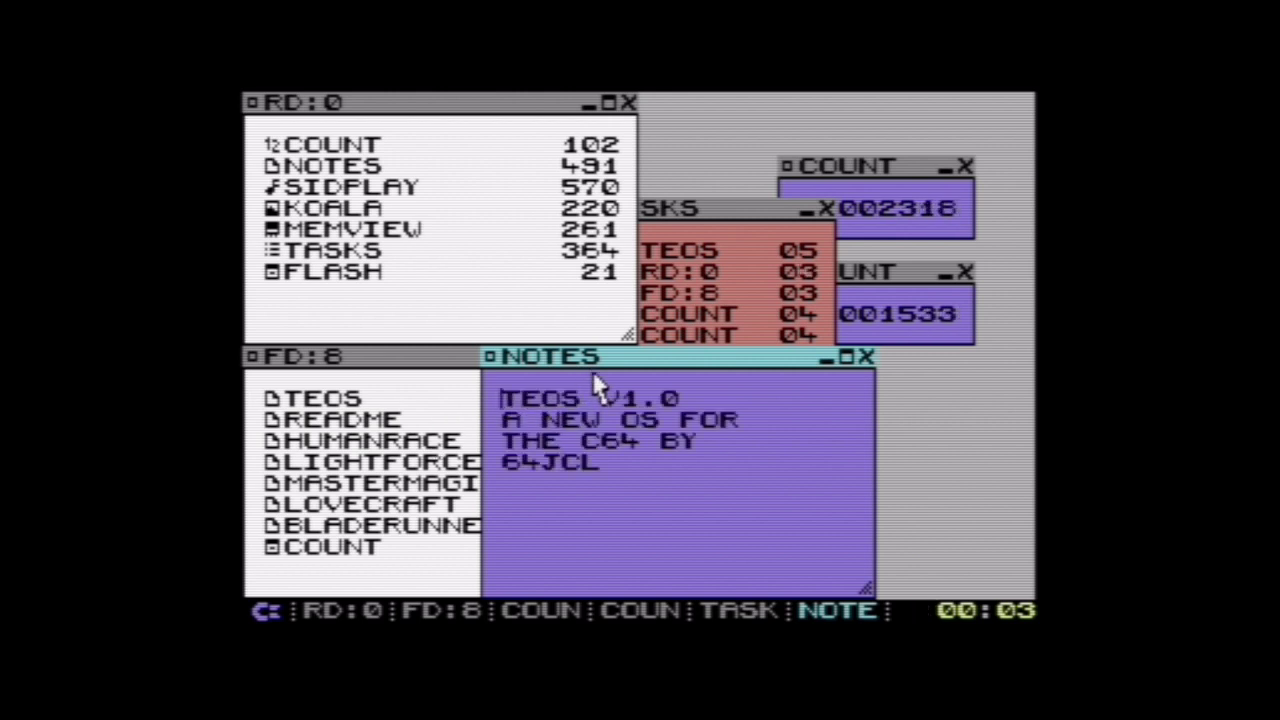
pyautogui.moveTo(609, 362); pyautogui.dragTo(629, 320)
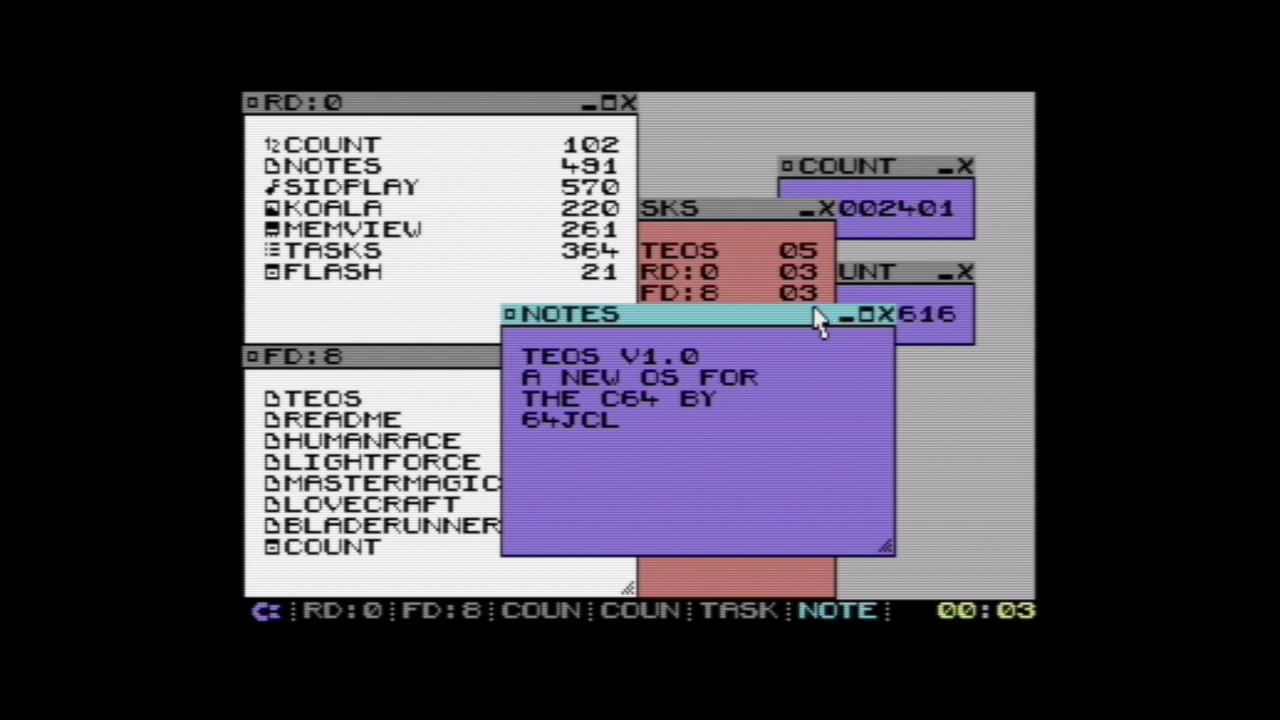
pyautogui.moveTo(815, 318); pyautogui.dragTo(830, 320)
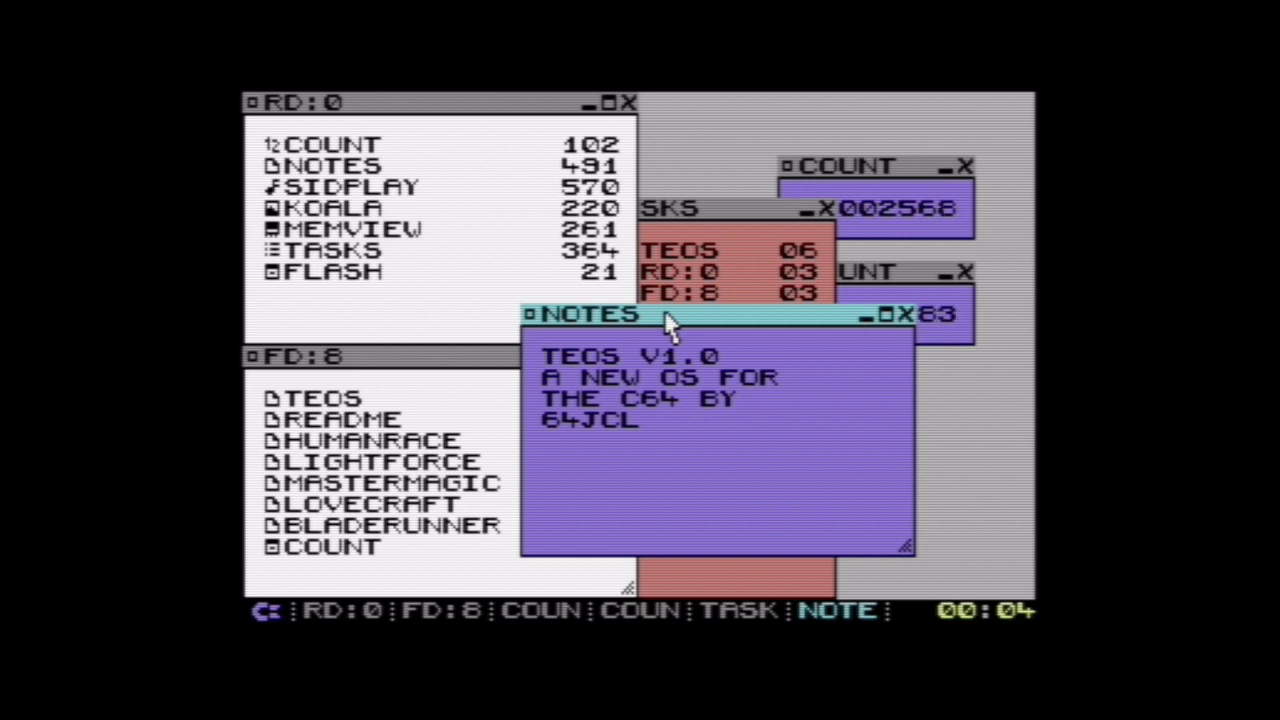
pyautogui.moveTo(668, 323); pyautogui.dragTo(632, 323)
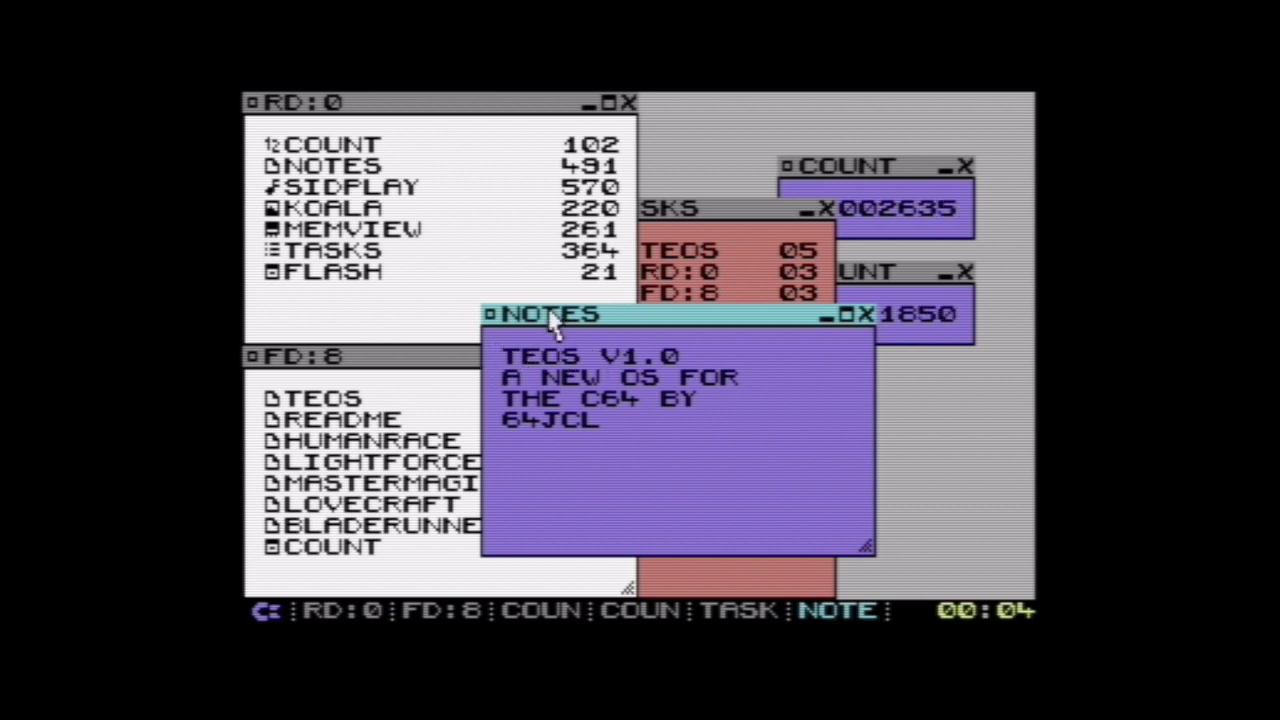
# - Alternate the NOTES and TASKS windows in front while nudging NOTES, then shift TASKS sideways so it covers more of the COUNT windows
pyautogui.moveTo(549, 314); pyautogui.dragTo(554, 296)
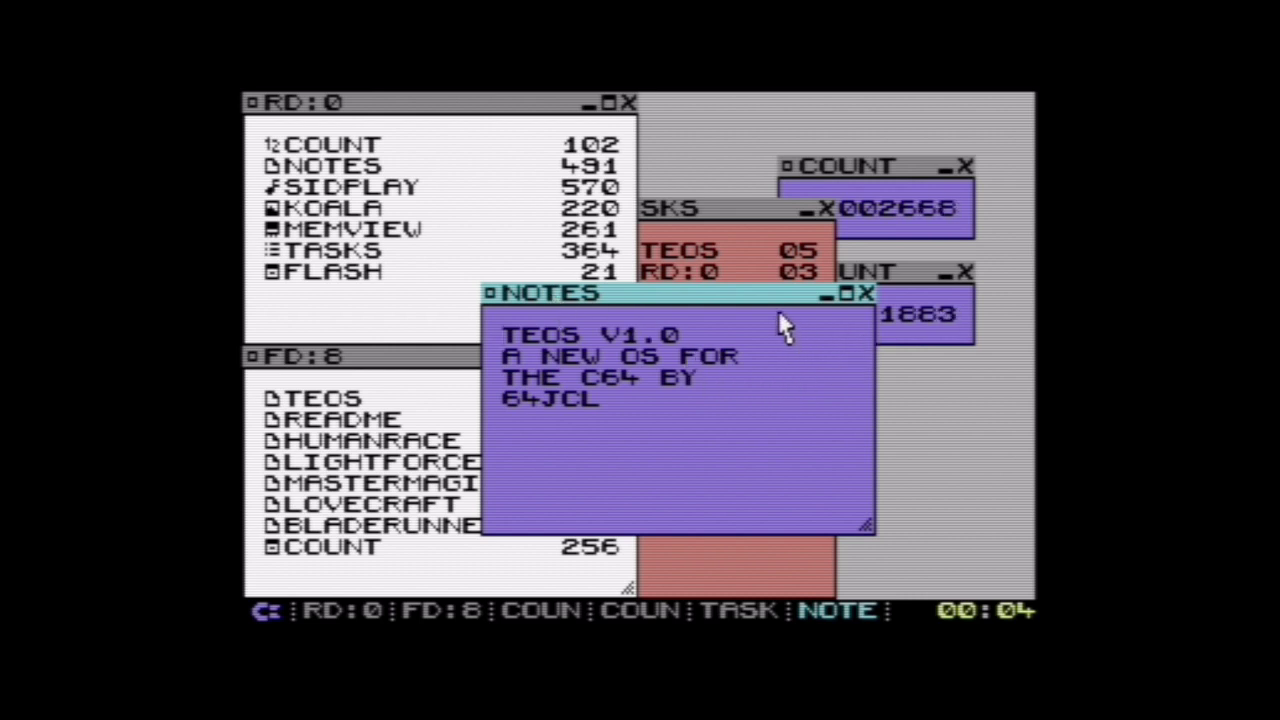
pyautogui.click(716, 246)
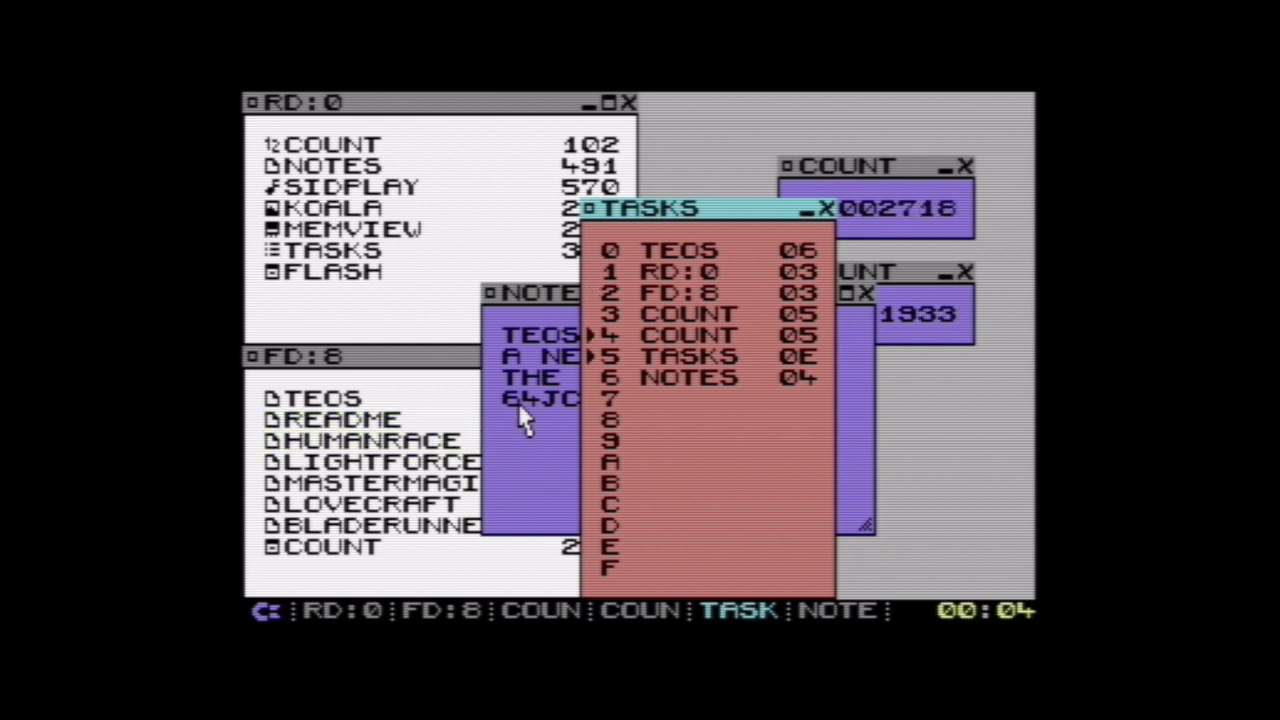
pyautogui.click(550, 380)
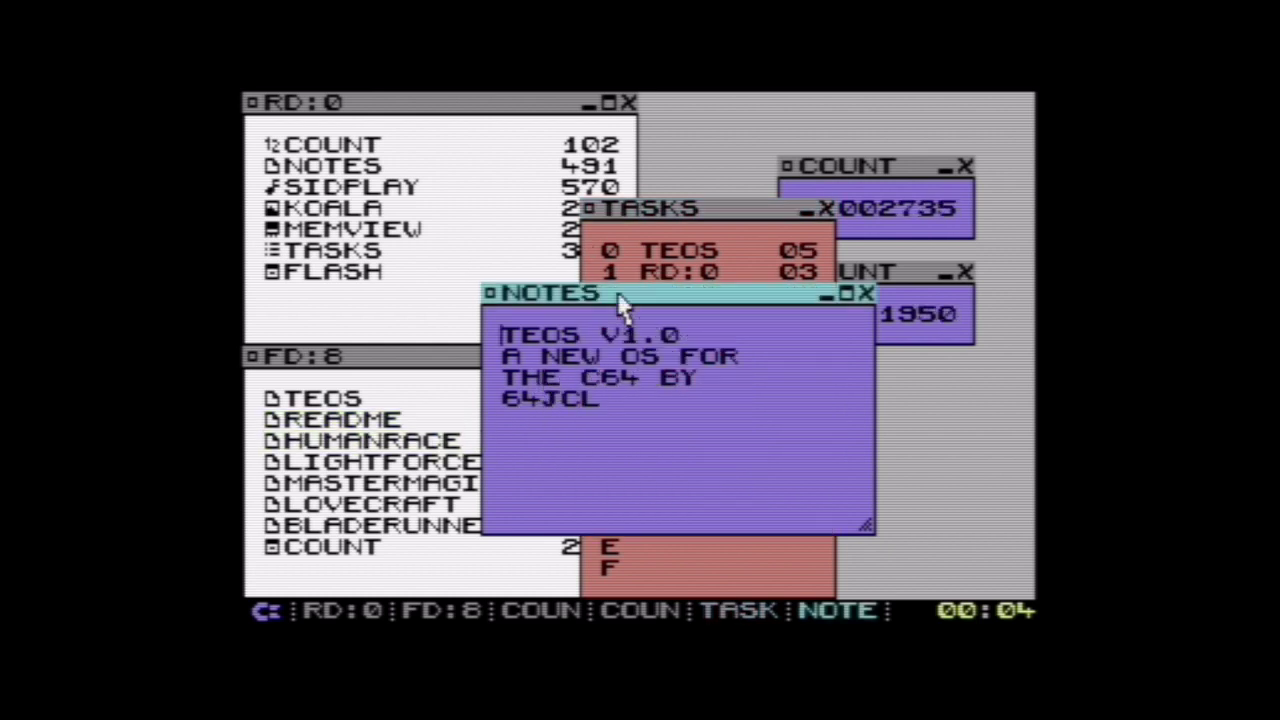
pyautogui.moveTo(620, 292); pyautogui.dragTo(628, 318)
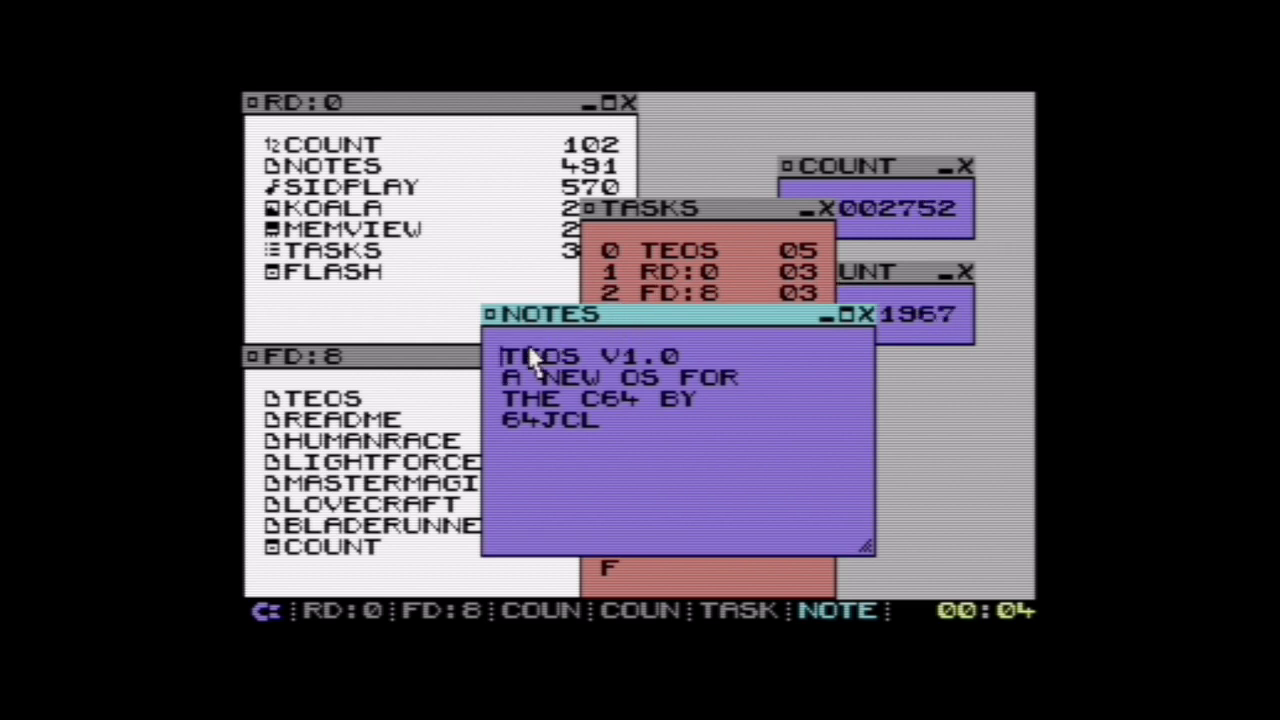
pyautogui.click(663, 258)
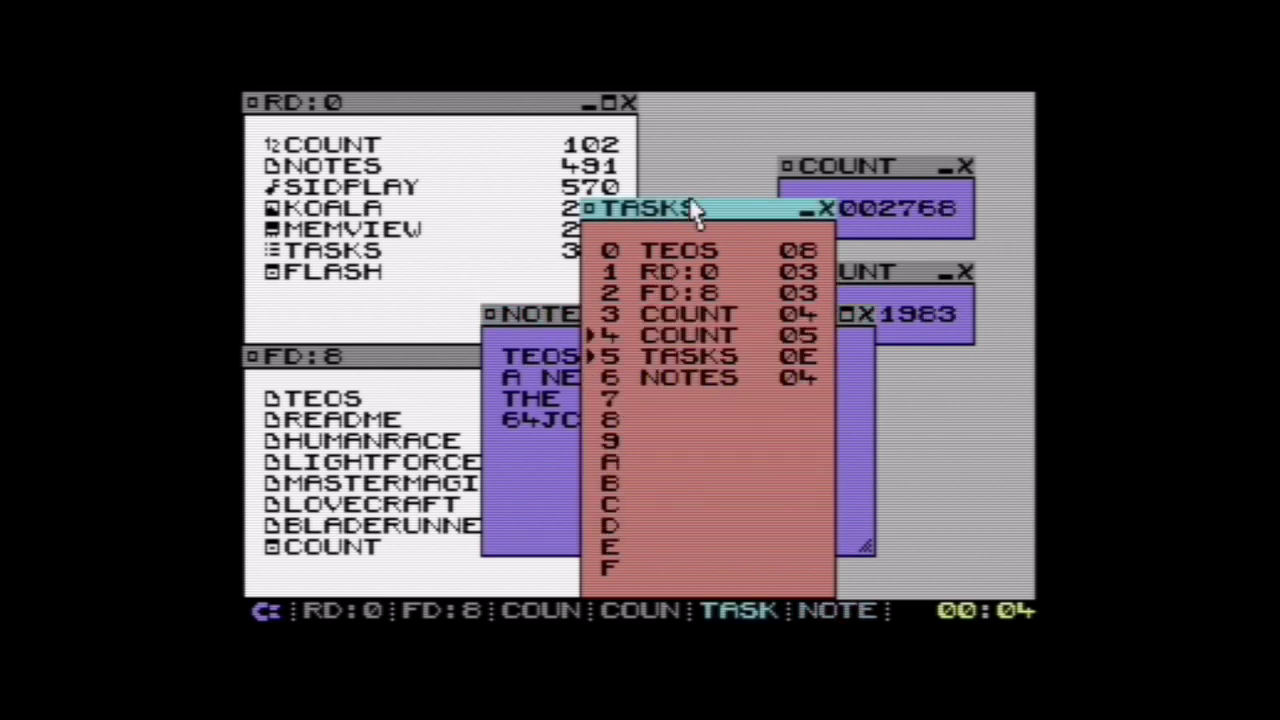
pyautogui.moveTo(688, 214); pyautogui.dragTo(775, 220)
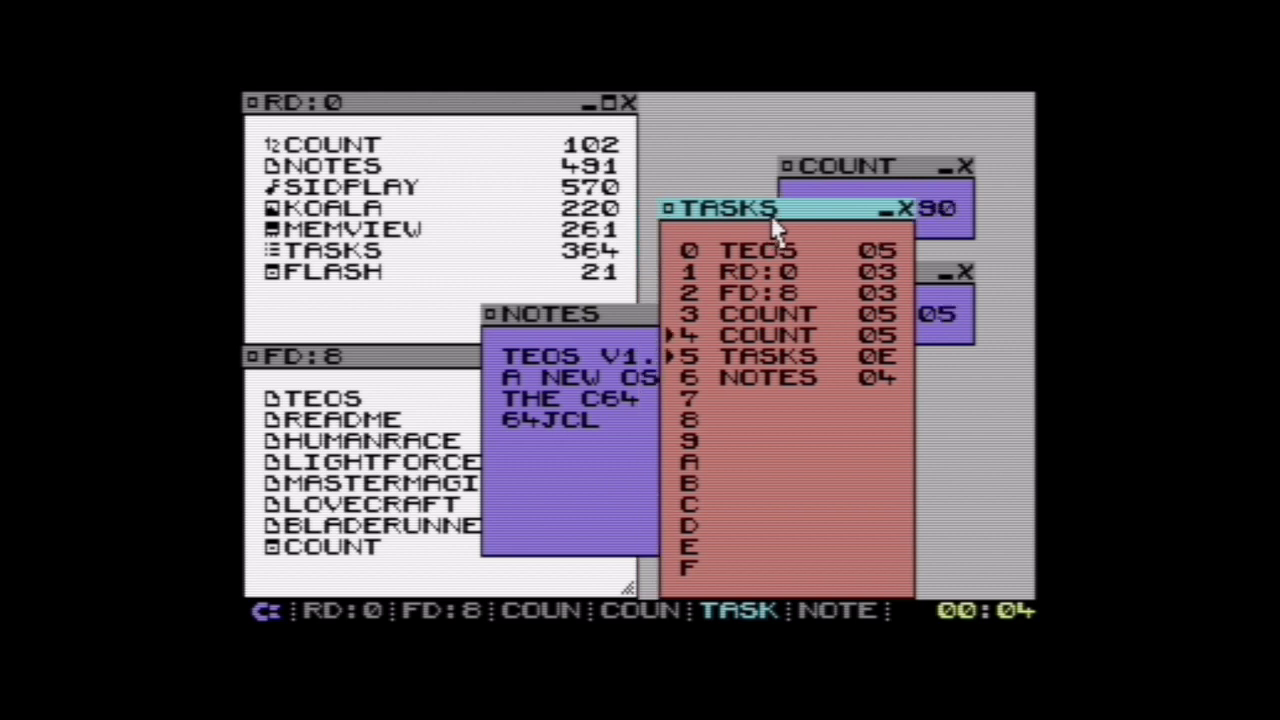
# - Cycle the focus through the NOTES, FD:8 and RD:0 windows, ending with TASKS in front
pyautogui.click(648, 436)
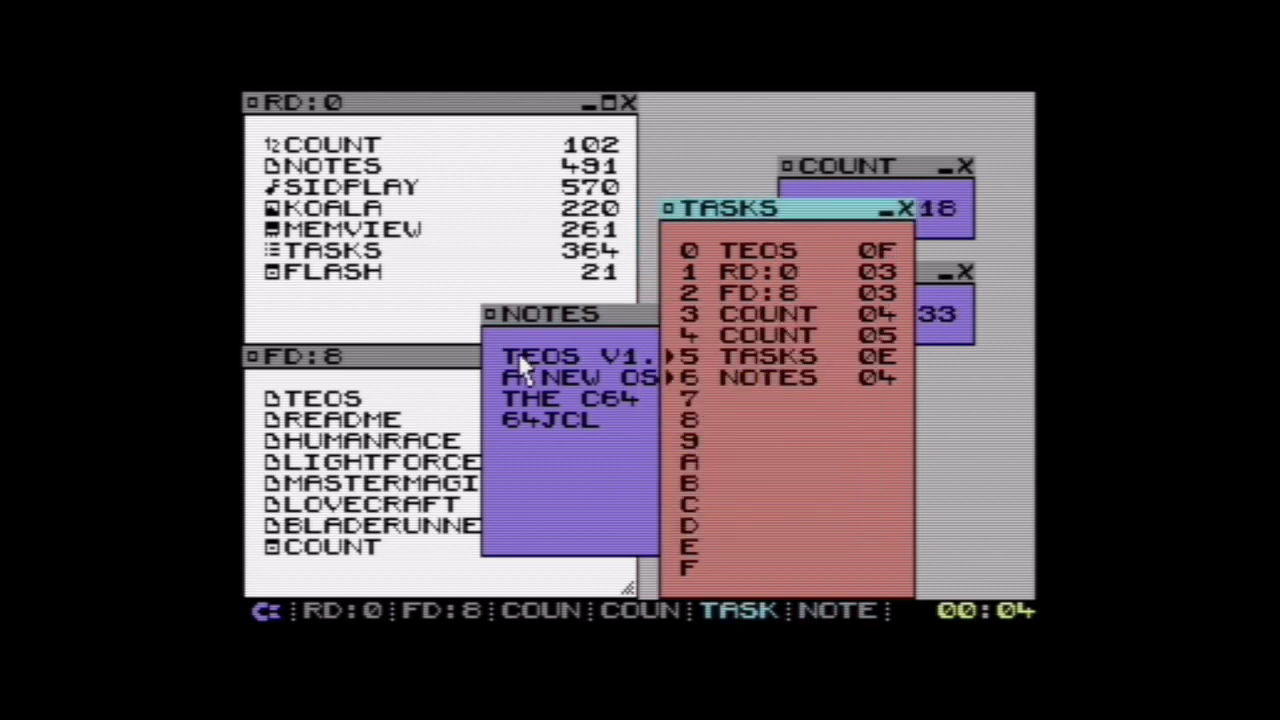
pyautogui.click(460, 360)
pyautogui.click(370, 441)
pyautogui.click(365, 505)
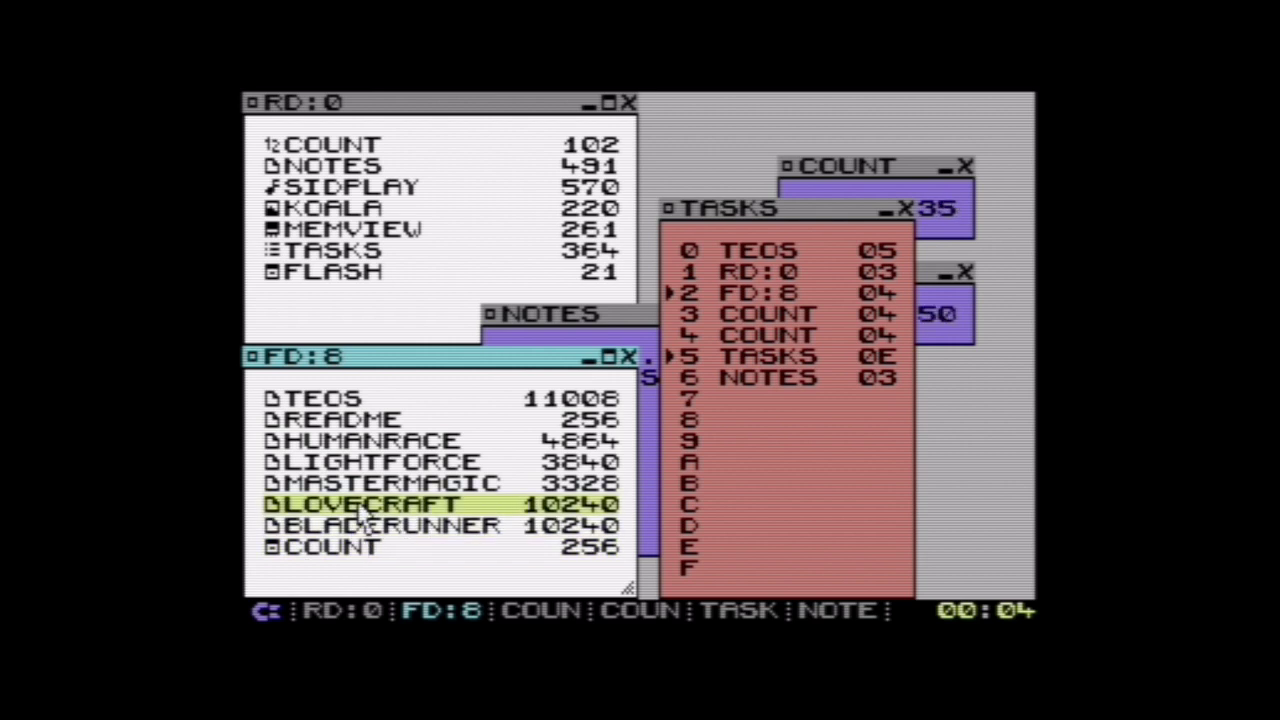
pyautogui.click(375, 335)
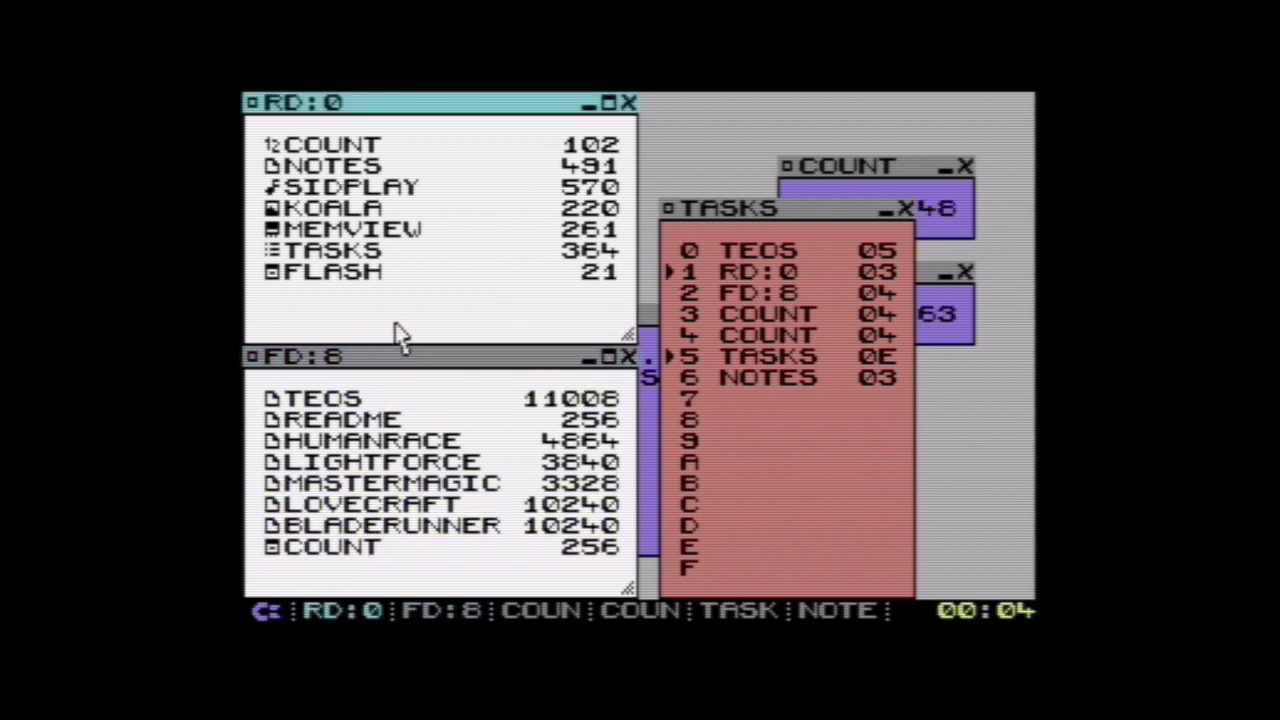
pyautogui.click(646, 468)
pyautogui.click(789, 296)
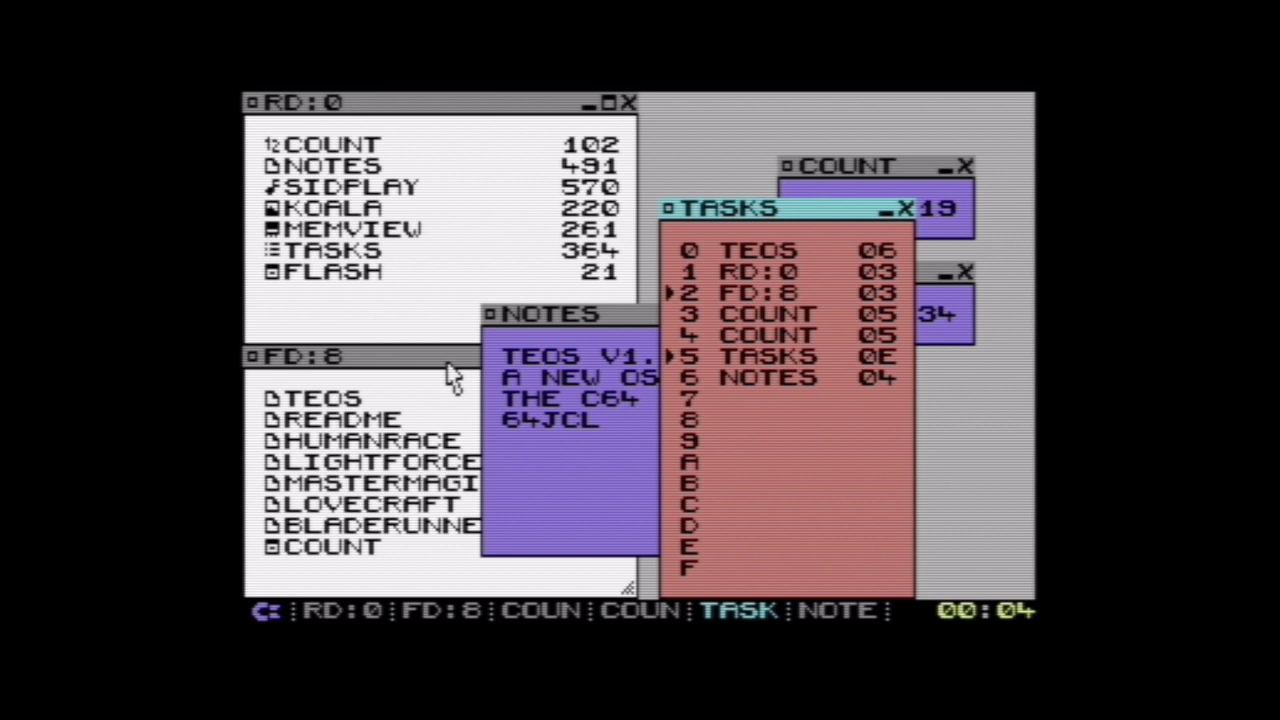
# - Bring NOTES to the front, move it slightly upward and close it
pyautogui.click(578, 366)
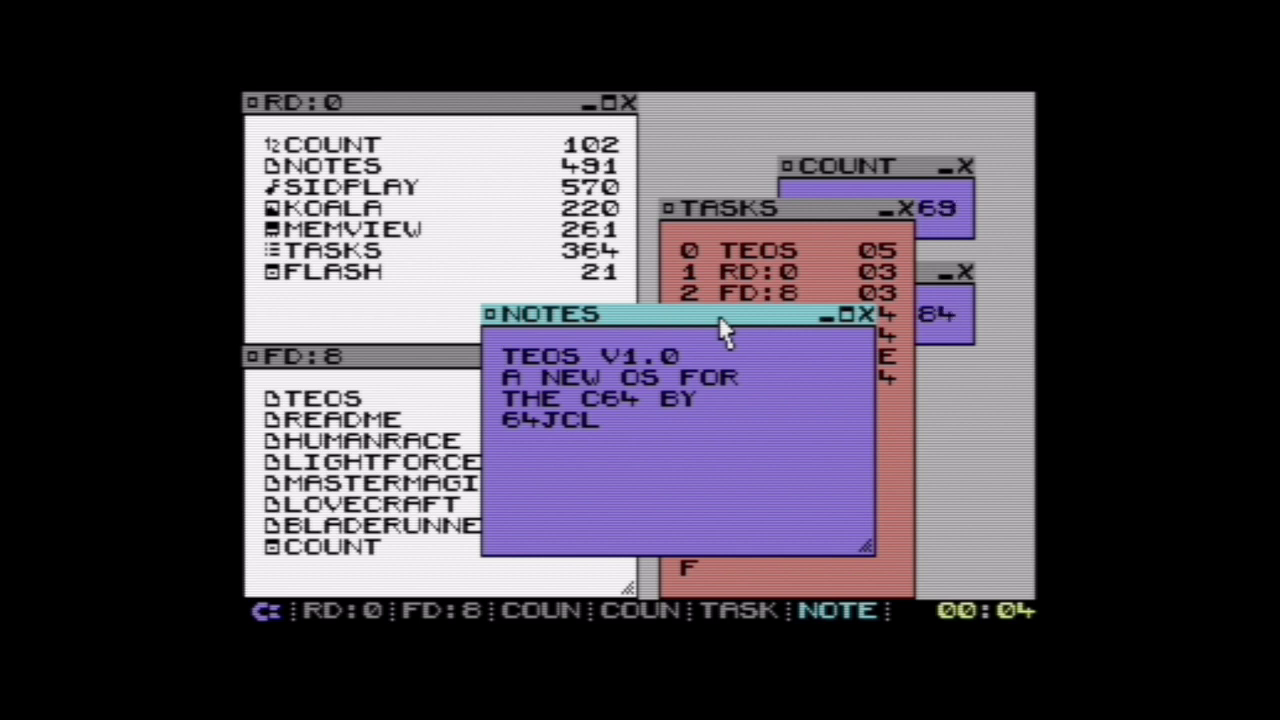
pyautogui.moveTo(695, 322); pyautogui.dragTo(690, 301)
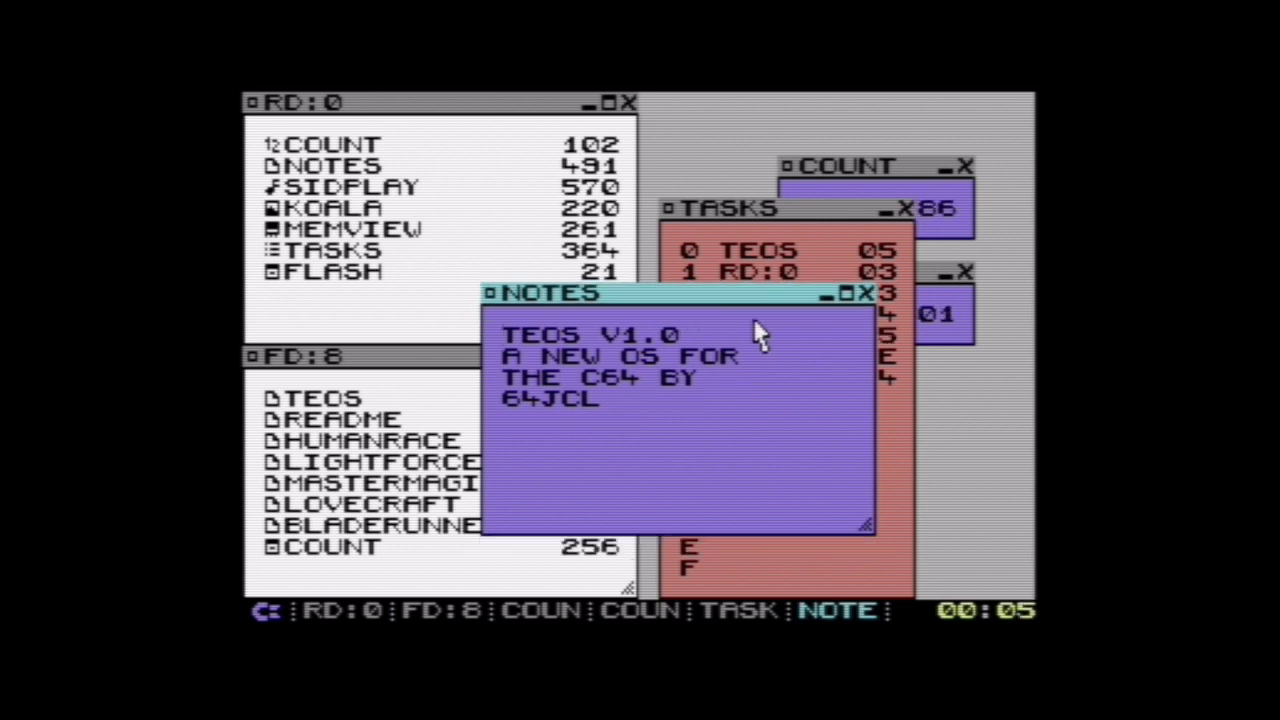
pyautogui.click(866, 293)
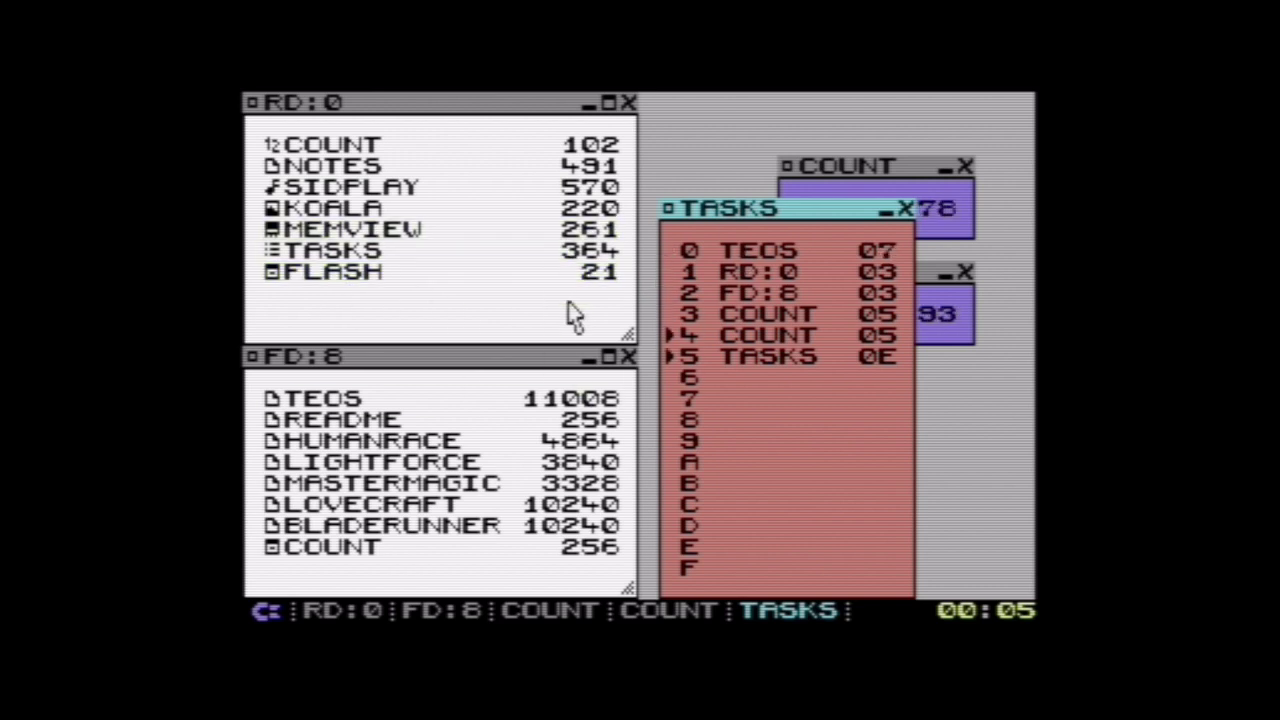
# - Align the TASKS window against the edges of RD:0 and FD:8, then cycle the focus through those windows, ending on TASKS
pyautogui.click(778, 193)
pyautogui.moveTo(733, 216); pyautogui.dragTo(713, 216)
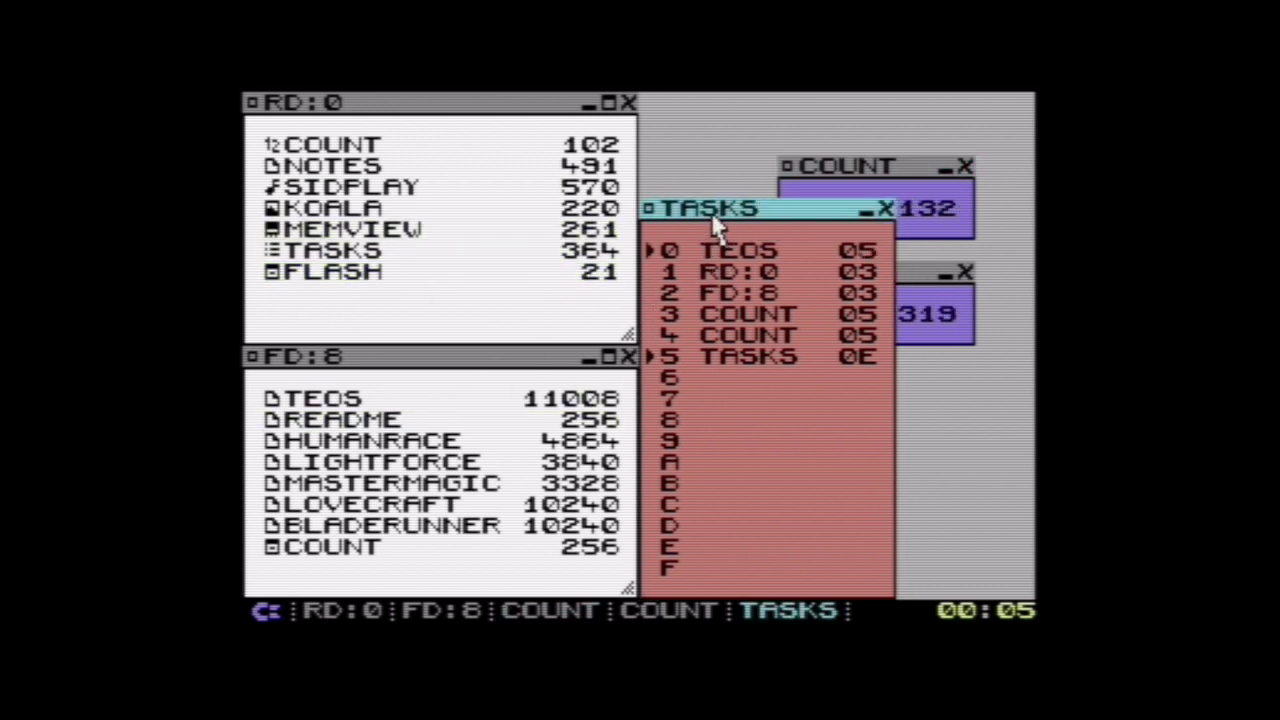
pyautogui.click(588, 321)
pyautogui.click(528, 372)
pyautogui.click(731, 334)
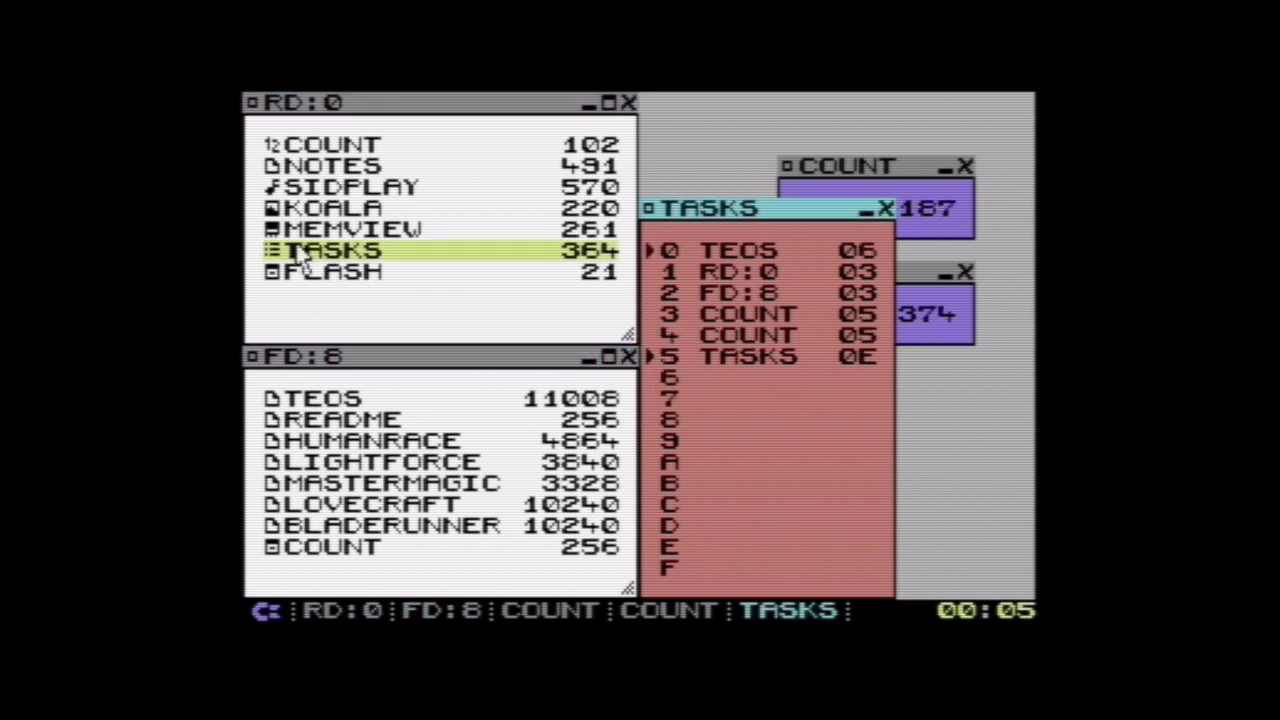
# - Run FLASH from RD:0, then open the TEOS system menu and dismiss it
pyautogui.click(300, 278)
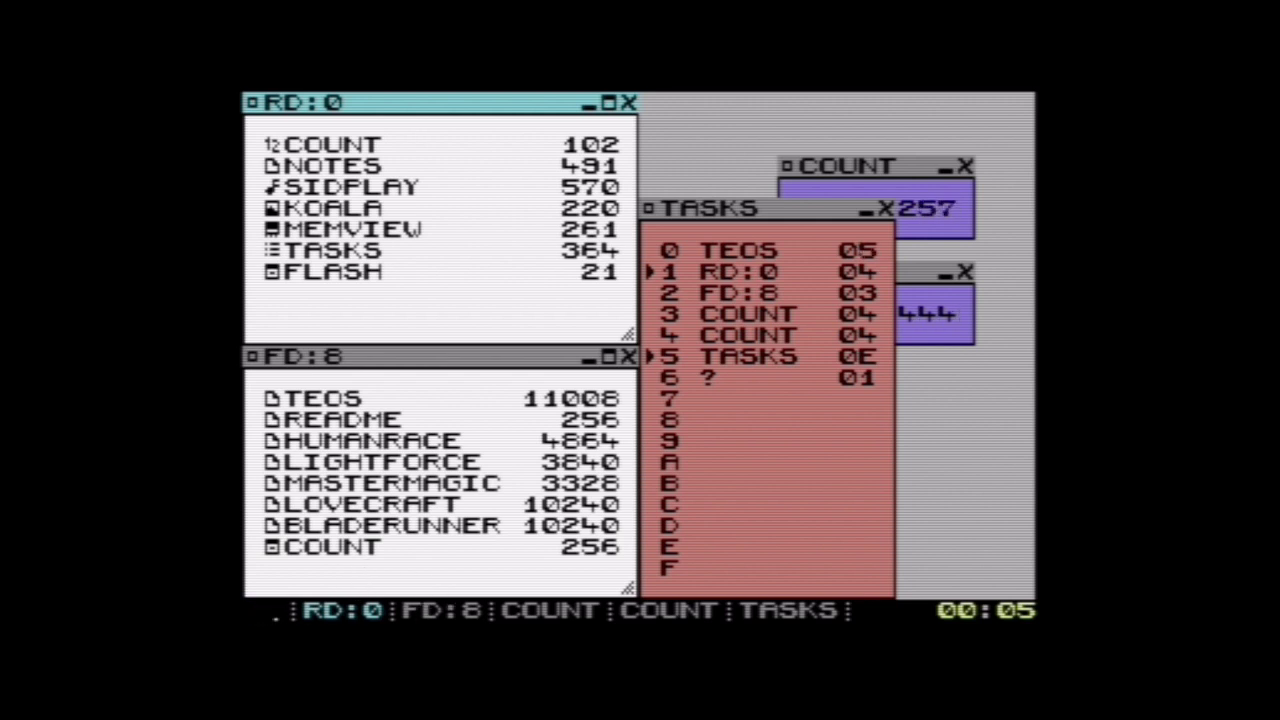
pyautogui.click(272, 610)
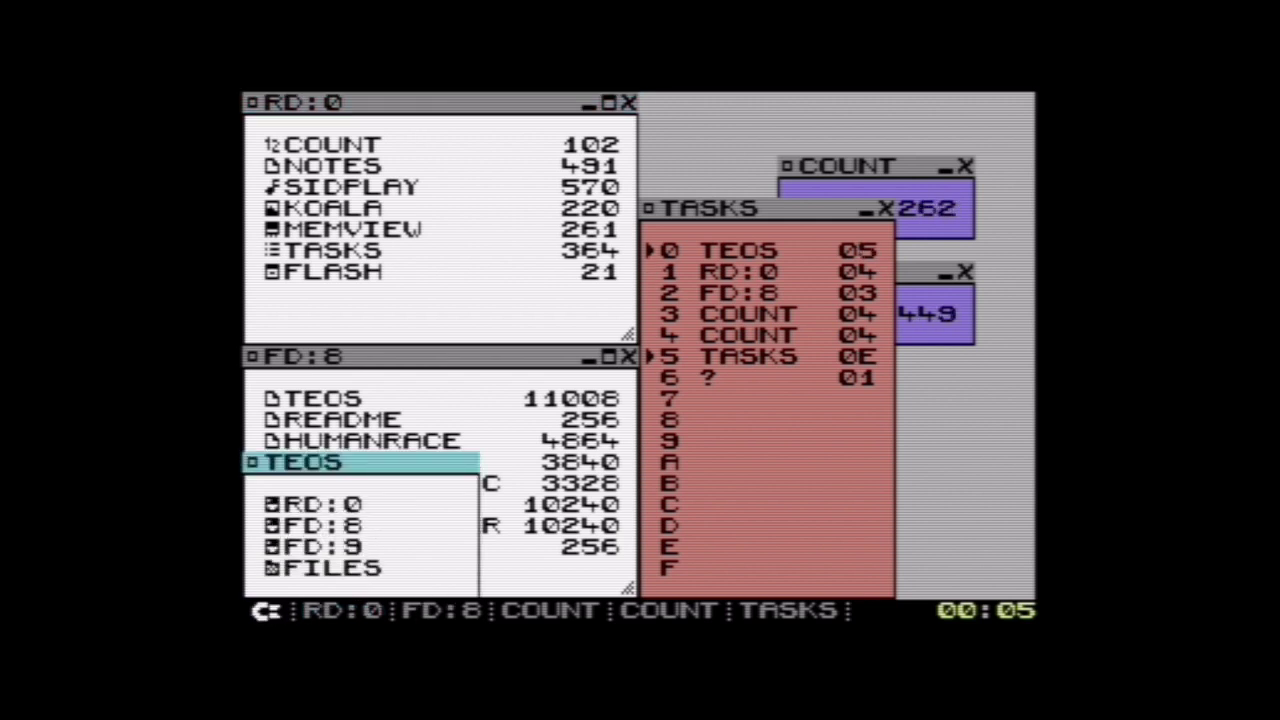
pyautogui.click(689, 495)
# - Alternate the focus between FD:8 and RD:0, bring TASKS forward and close the lower COUNT window
pyautogui.click(393, 362)
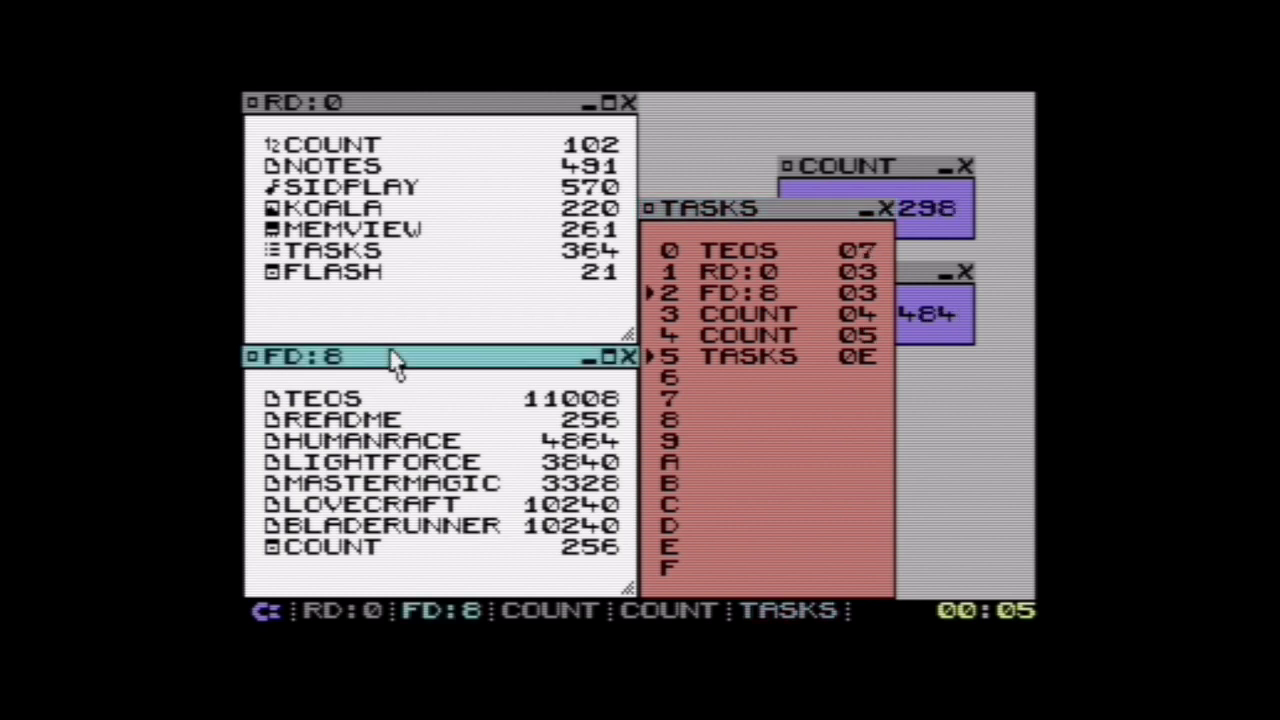
pyautogui.click(388, 320)
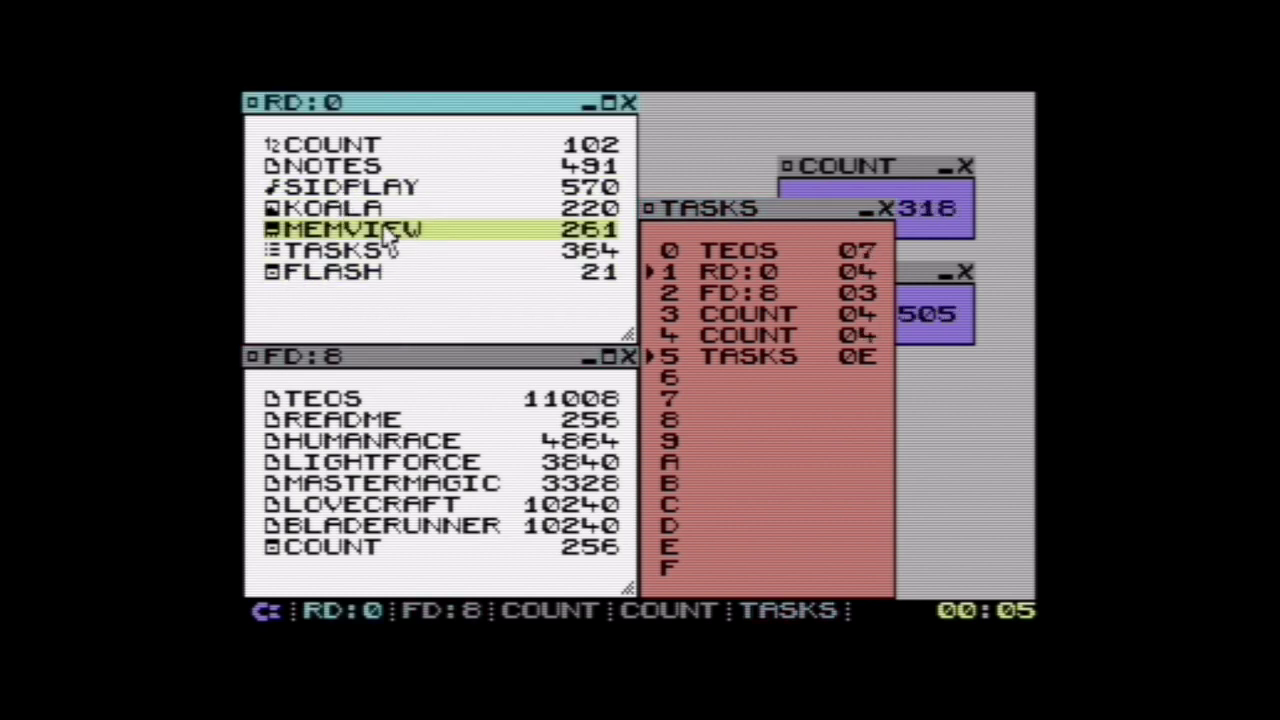
pyautogui.click(445, 365)
pyautogui.click(434, 334)
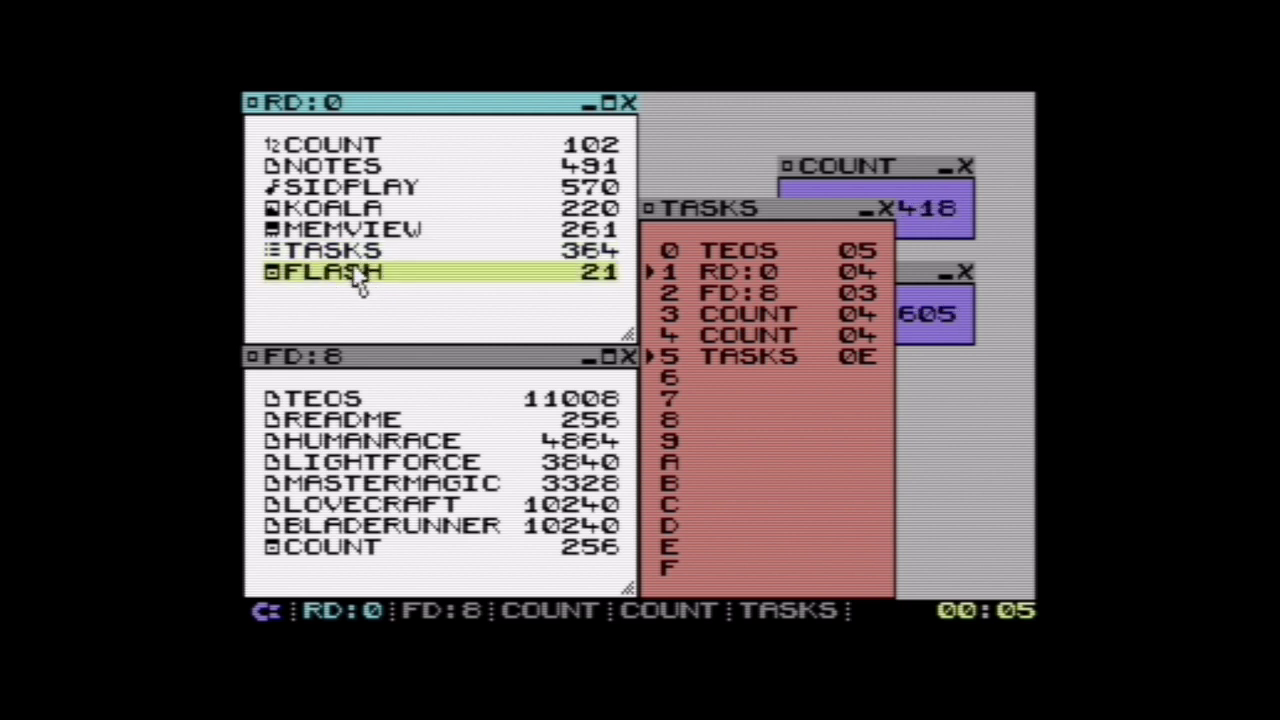
pyautogui.click(710, 368)
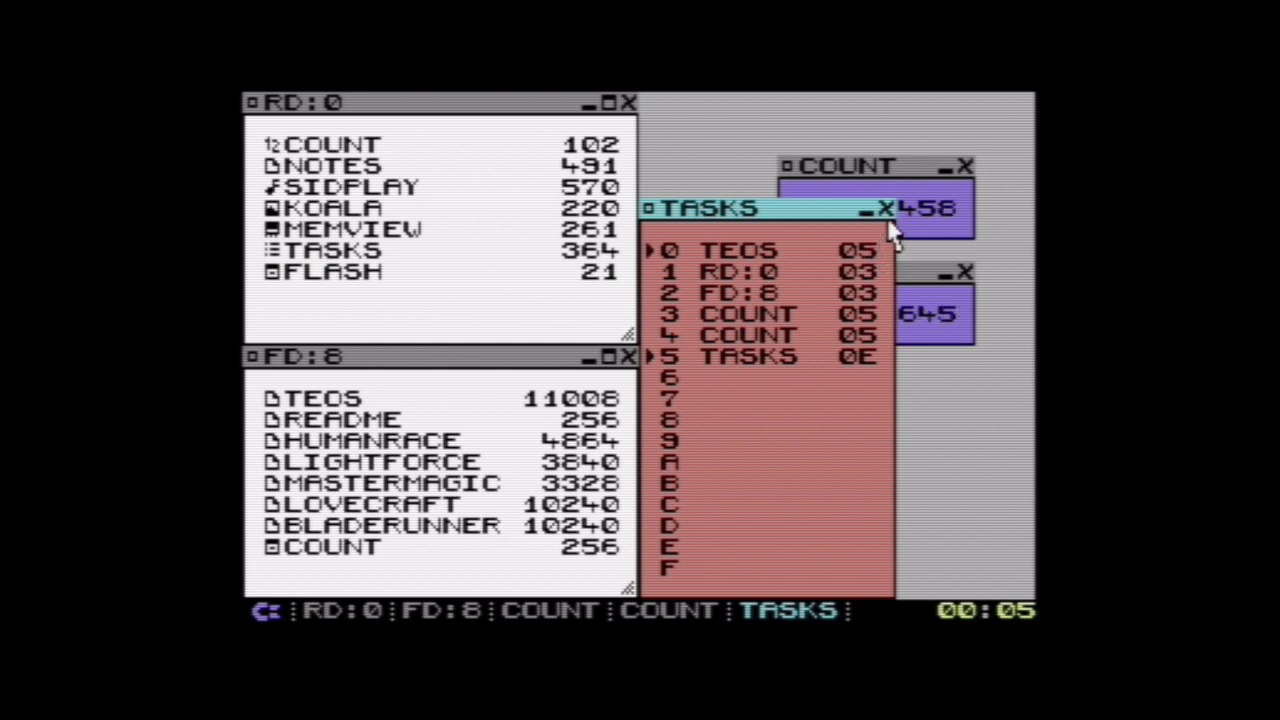
pyautogui.click(964, 271)
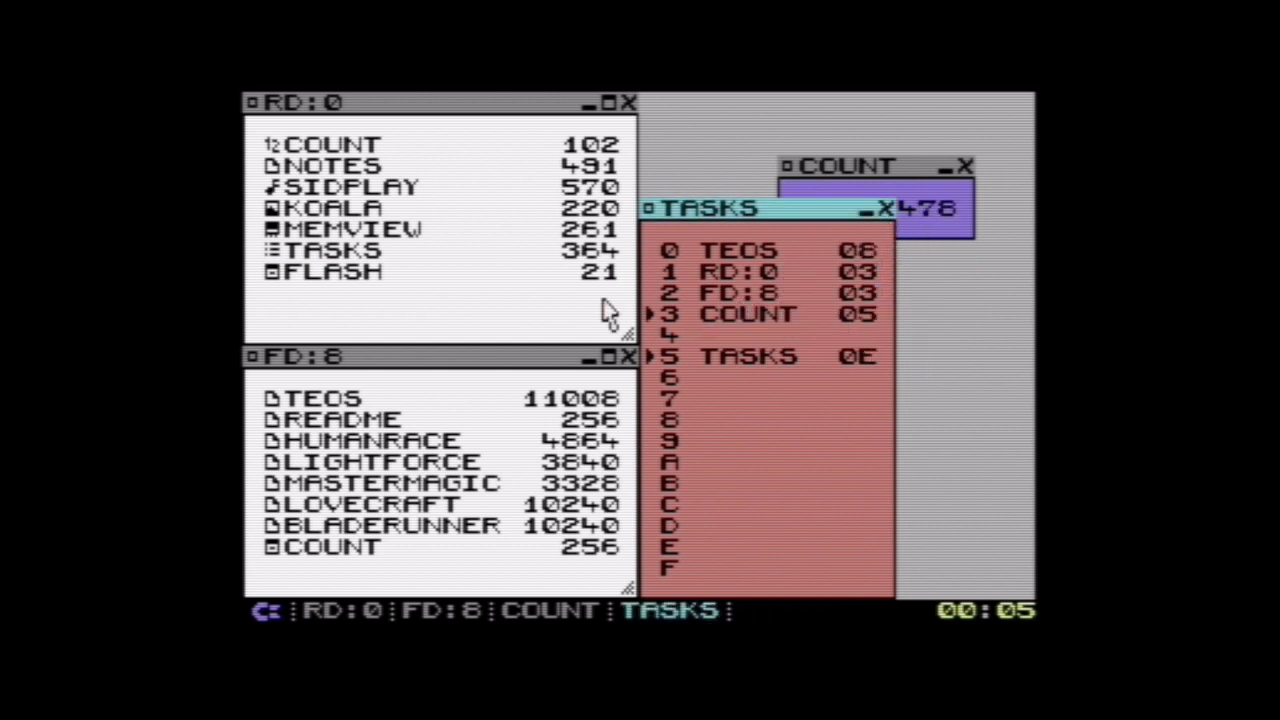
# - Launch KOALA from RD:0, move its window partly over TASKS and close it
pyautogui.click(437, 332)
pyautogui.doubleClick(305, 210)
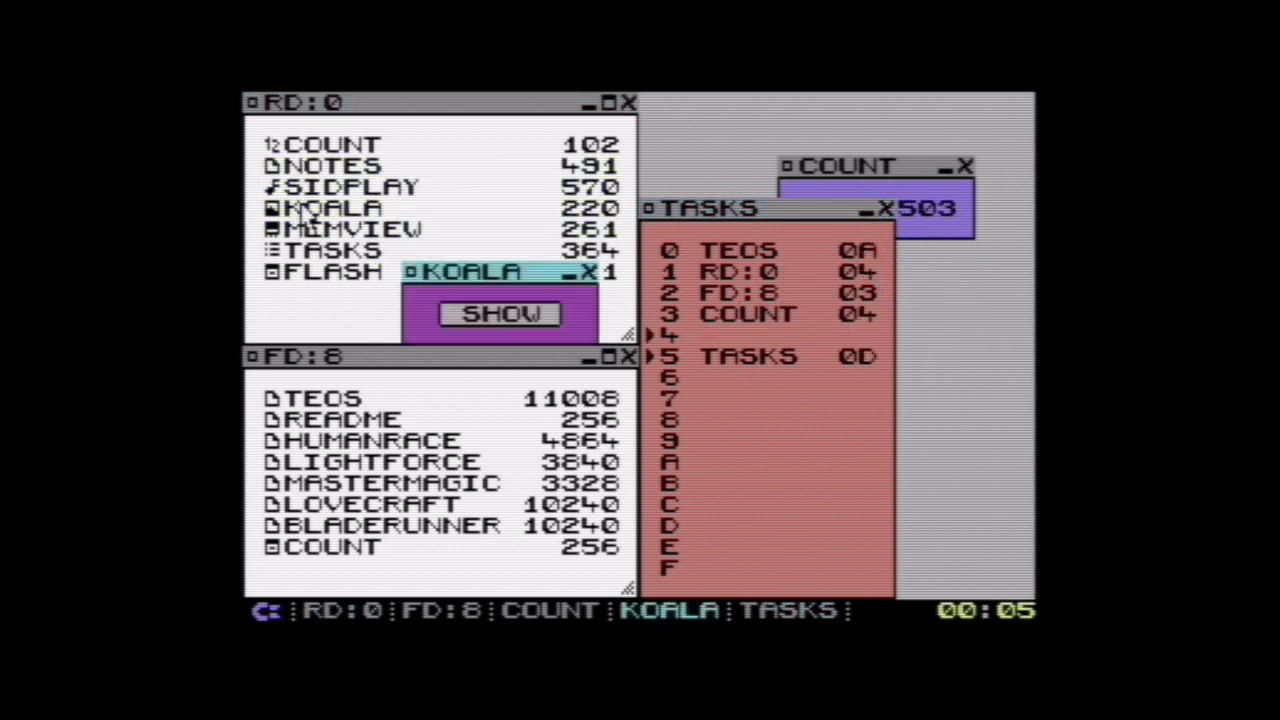
pyautogui.moveTo(540, 280); pyautogui.dragTo(675, 358)
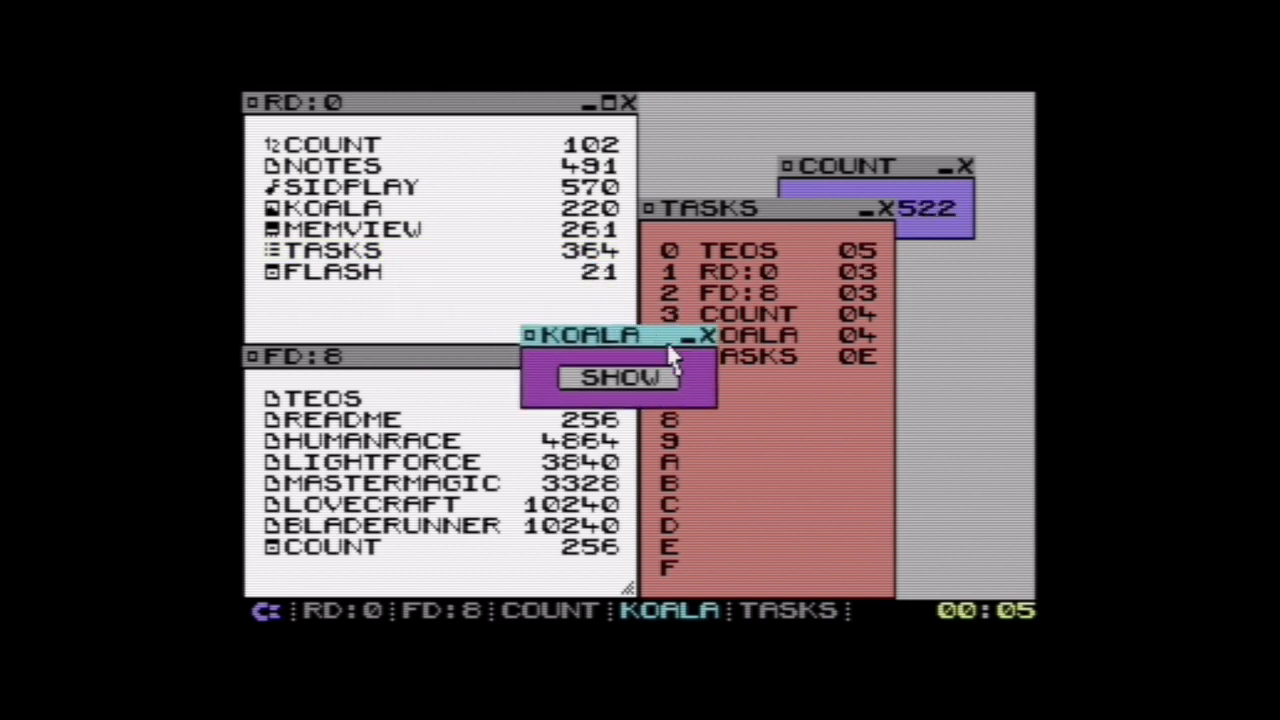
pyautogui.click(710, 338)
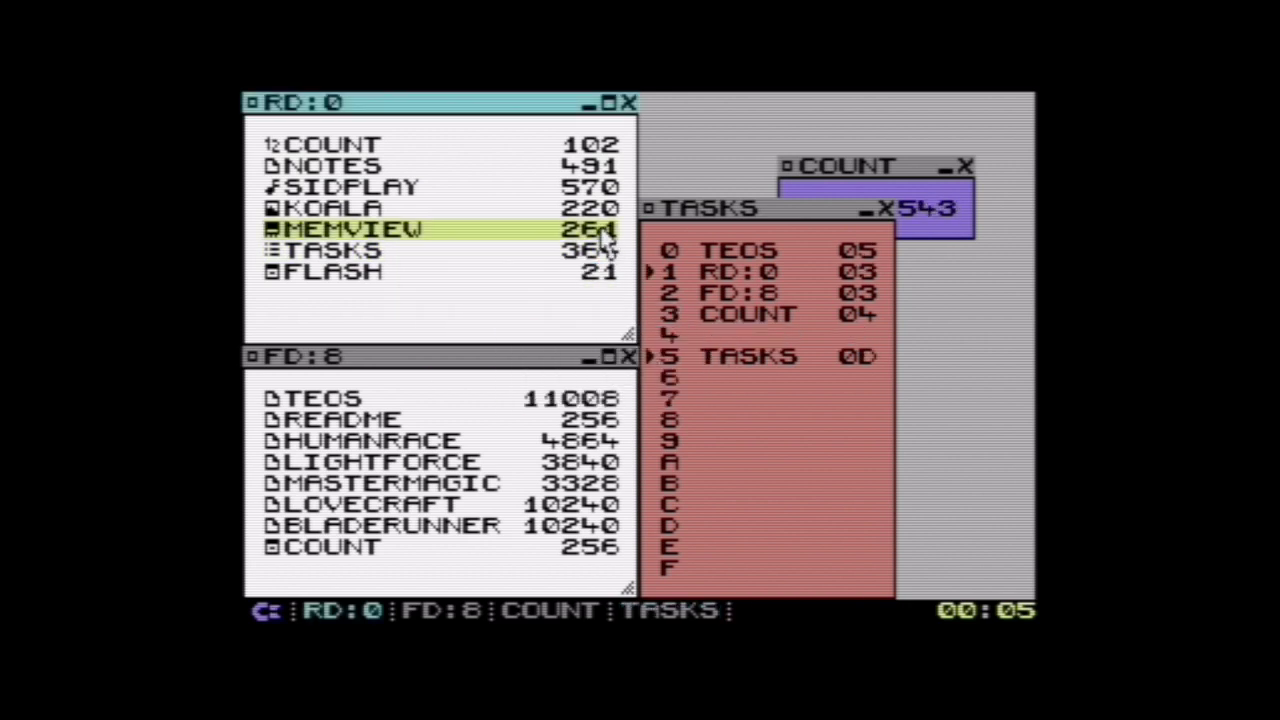
# - Launch SIDPLAY from RD:0, move its window beside the COUNT window's area and close it
pyautogui.doubleClick(451, 190)
pyautogui.moveTo(595, 285); pyautogui.dragTo(885, 340)
pyautogui.click(983, 336)
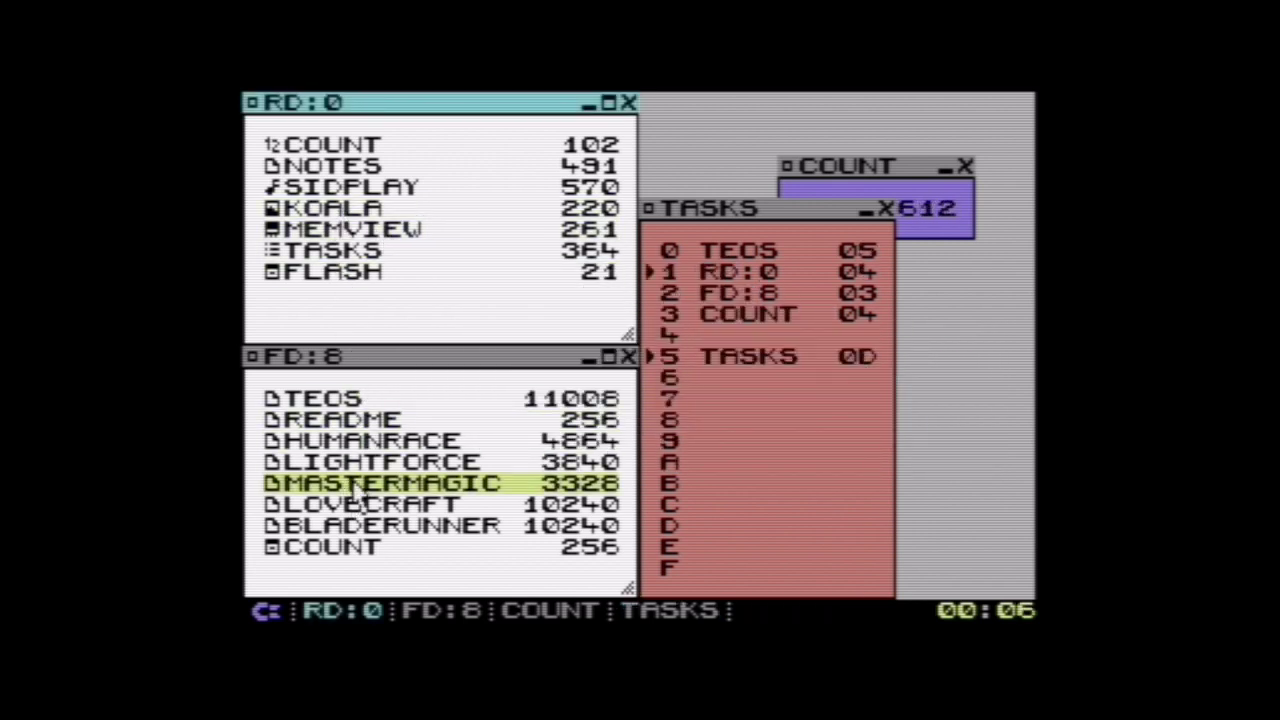
# - Open the BLADERUNNER picture from FD:8 in KOALA, moving the KOALA window aside, and return from the full-screen image to the desktop
pyautogui.doubleClick(362, 527)
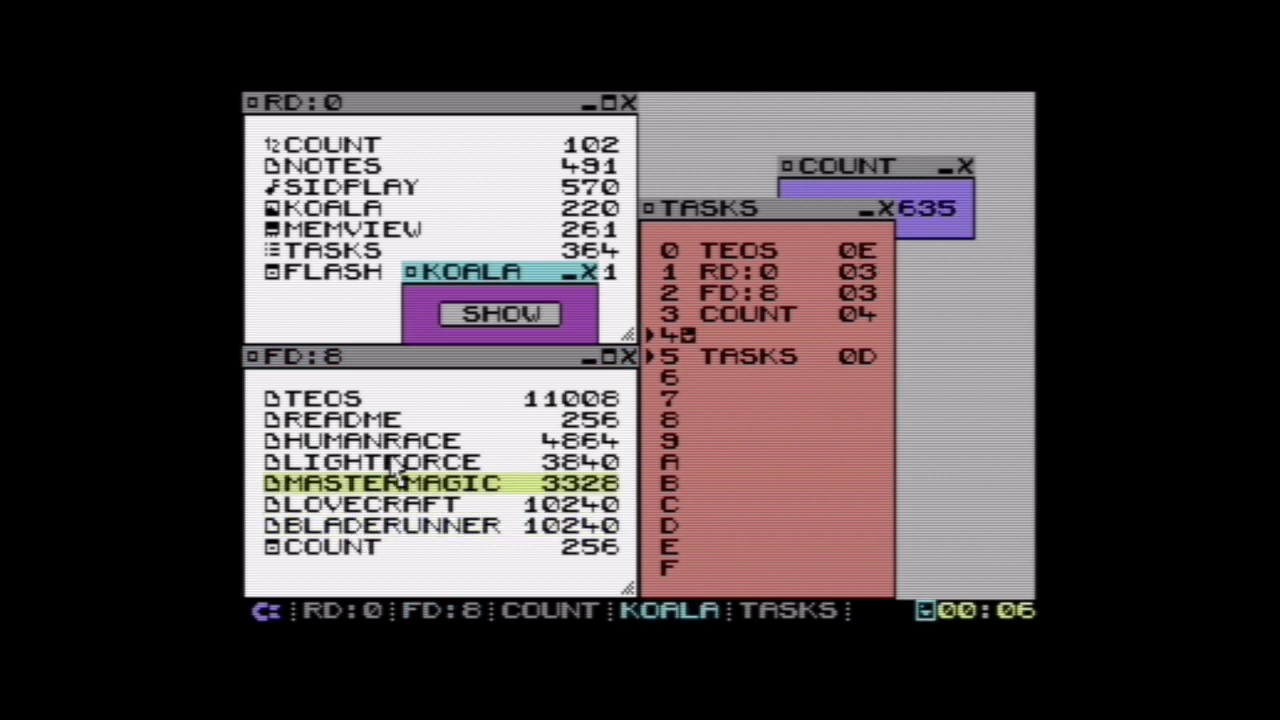
pyautogui.moveTo(490, 285); pyautogui.dragTo(910, 402)
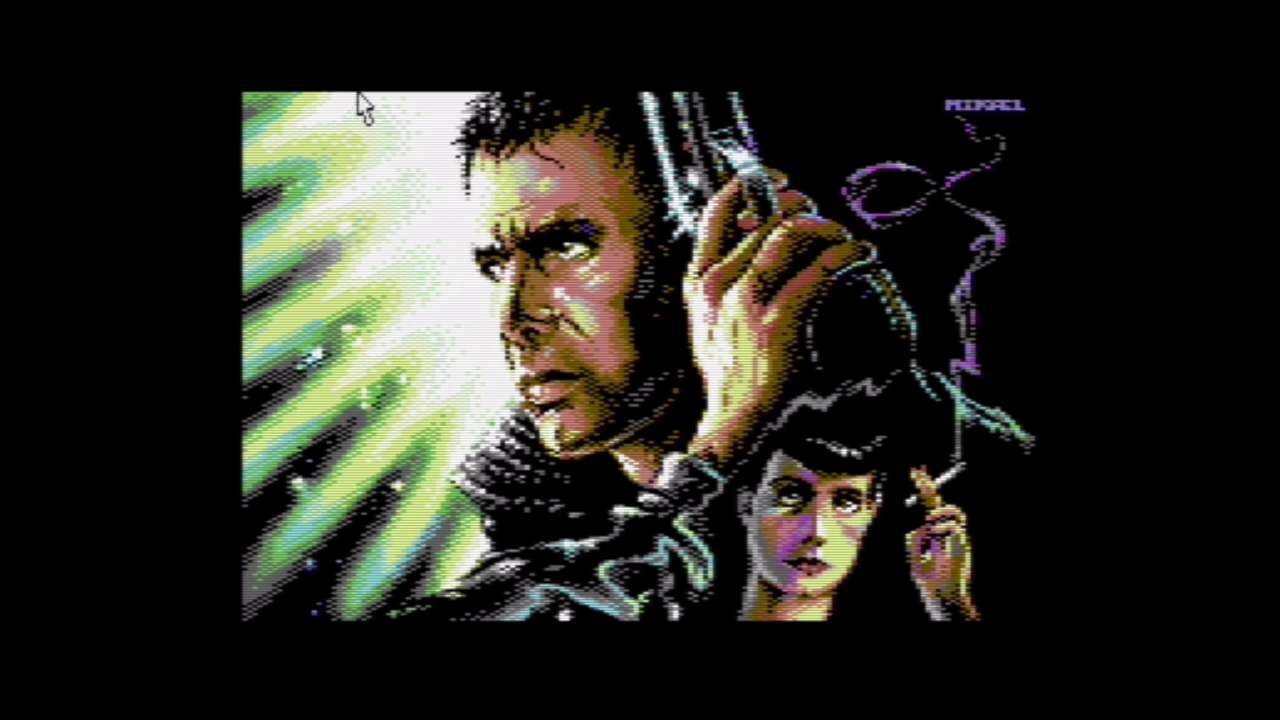
pyautogui.click(250, 108)
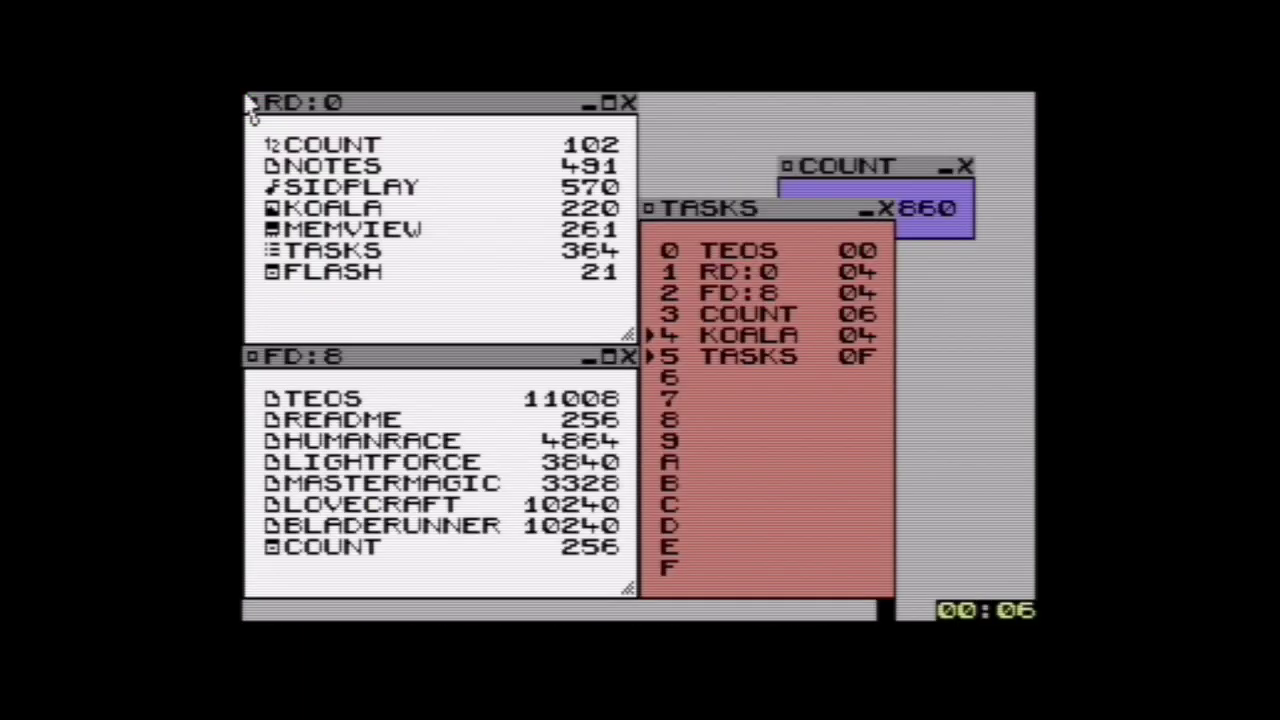
# - Bring TASKS, KOALA and COUNT forward in turn, then move the KOALA window lower
pyautogui.click(766, 400)
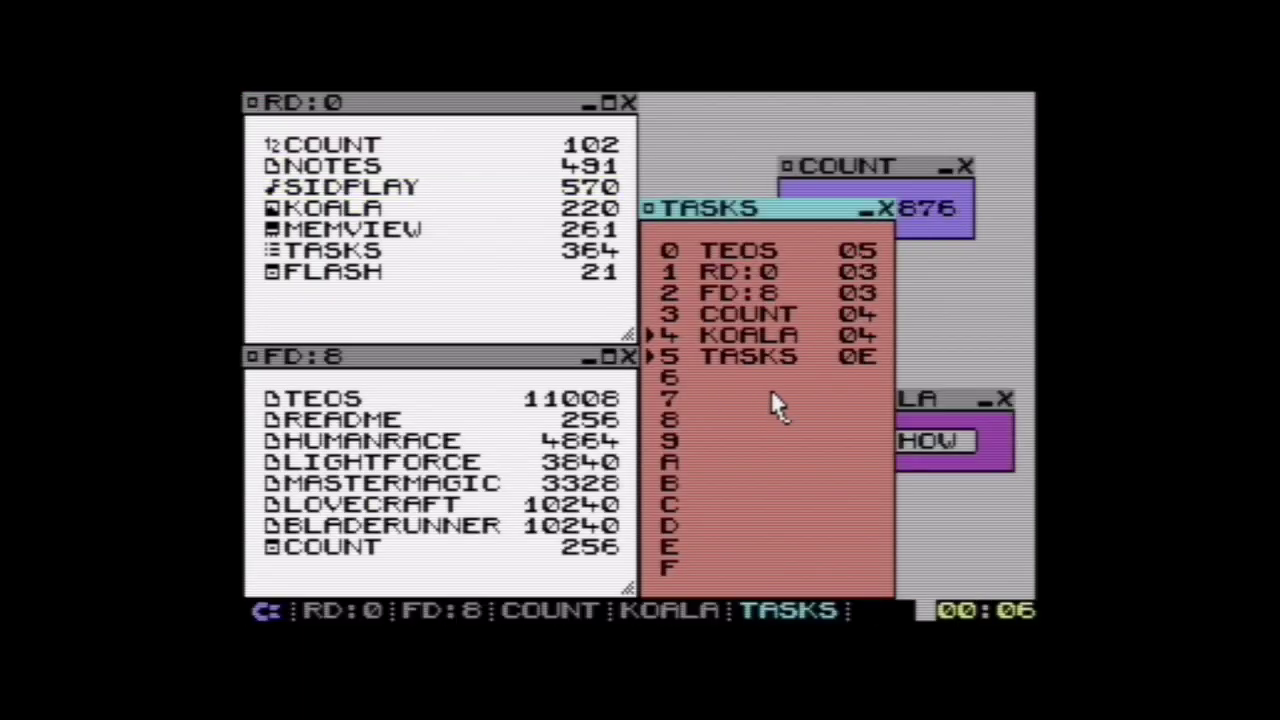
pyautogui.click(908, 418)
pyautogui.click(912, 200)
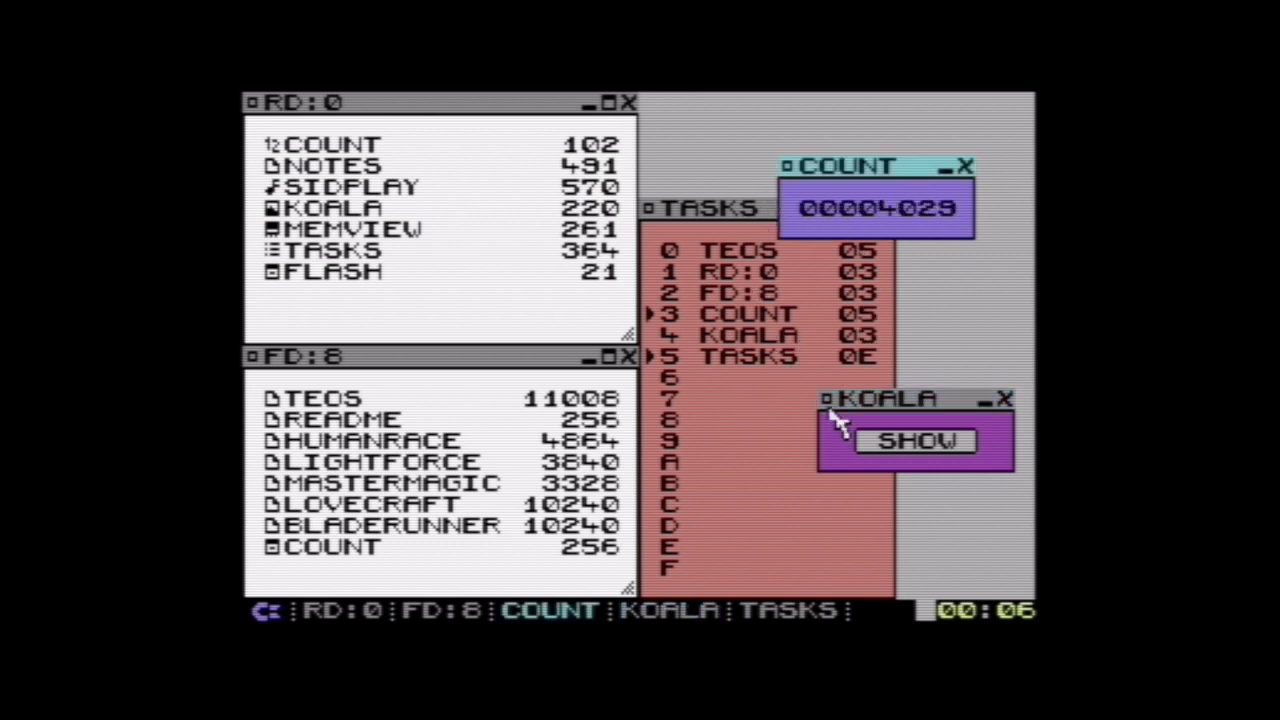
pyautogui.moveTo(877, 411); pyautogui.dragTo(893, 452)
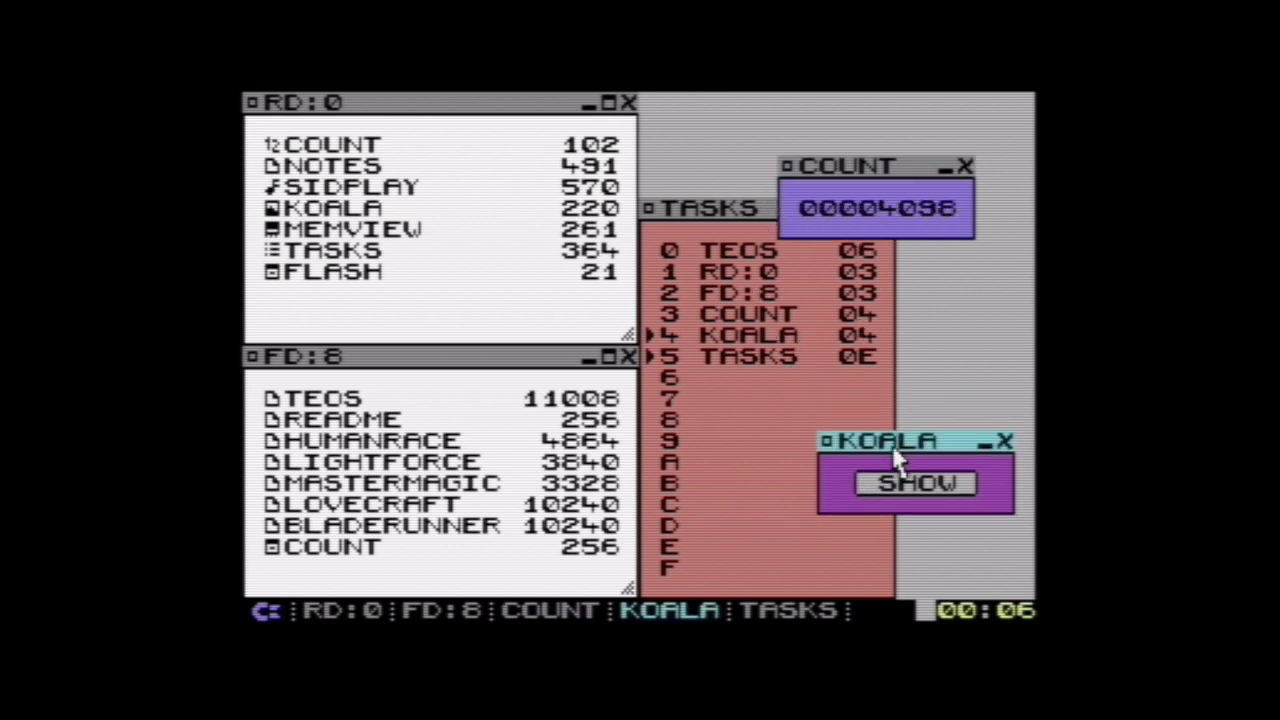
# - Switch the focus among TASKS, KOALA and COUNT, then close the KOALA window
pyautogui.click(772, 452)
pyautogui.click(943, 447)
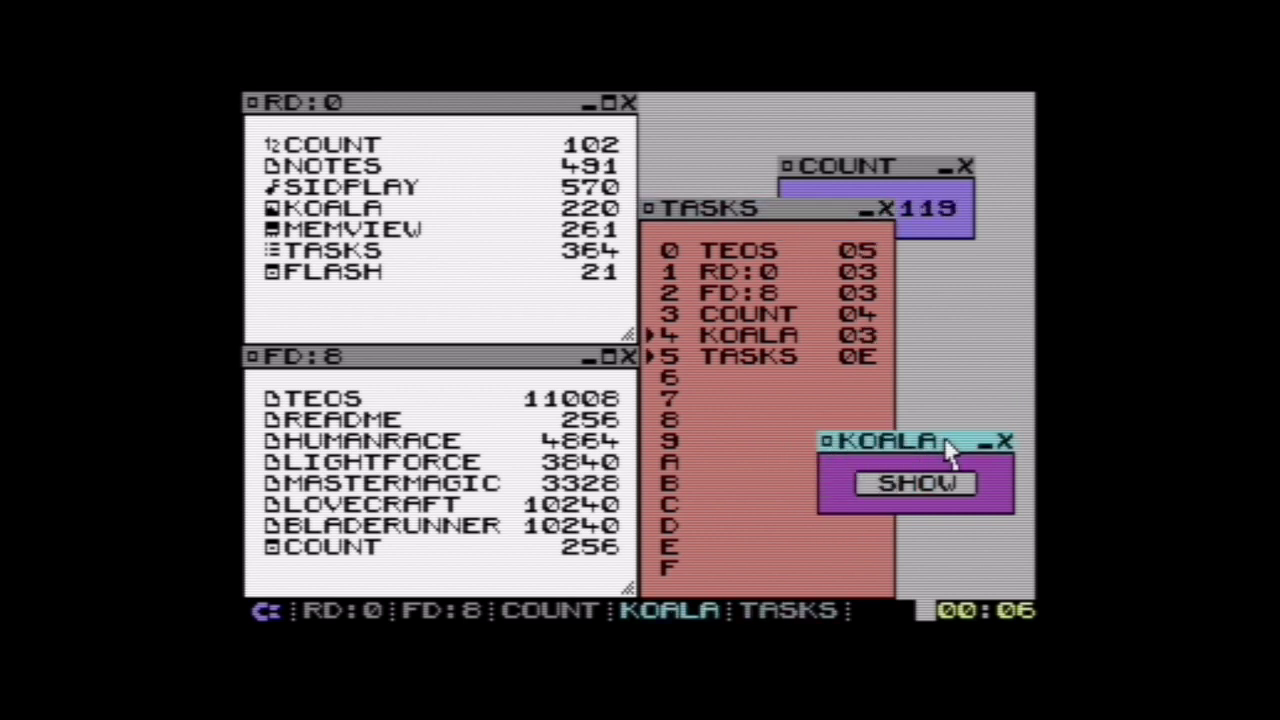
pyautogui.click(943, 228)
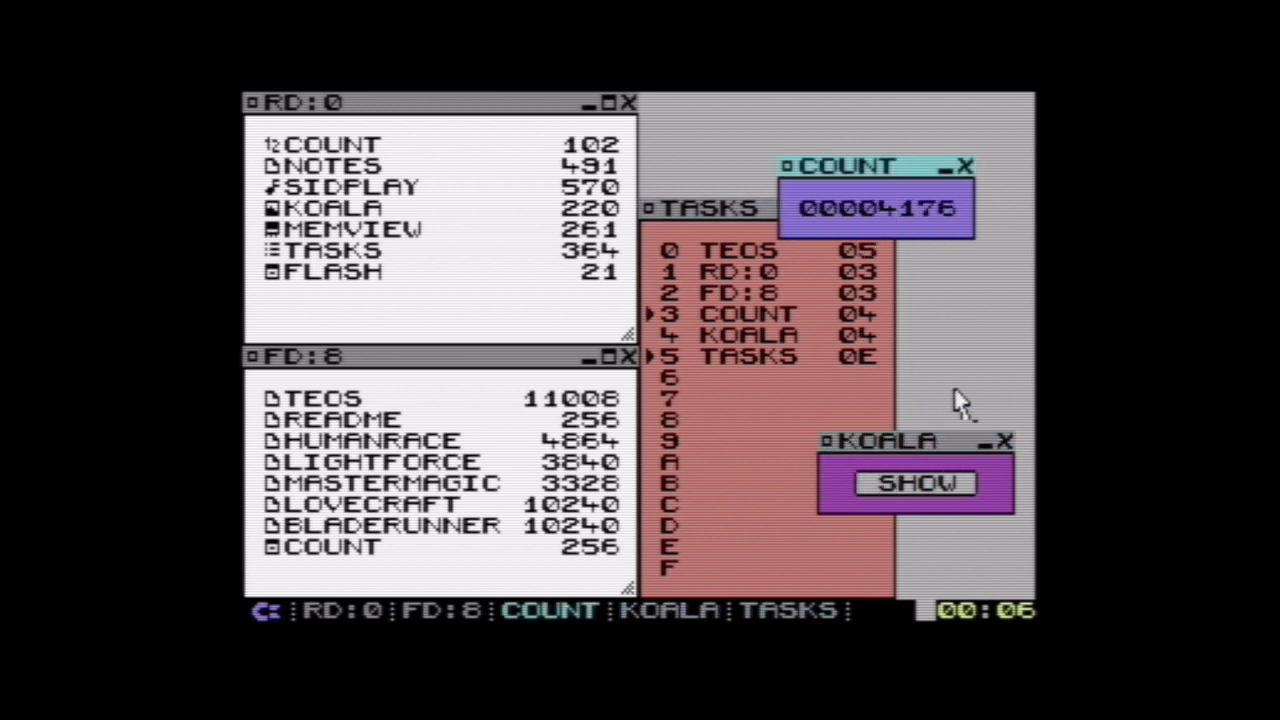
pyautogui.click(1005, 443)
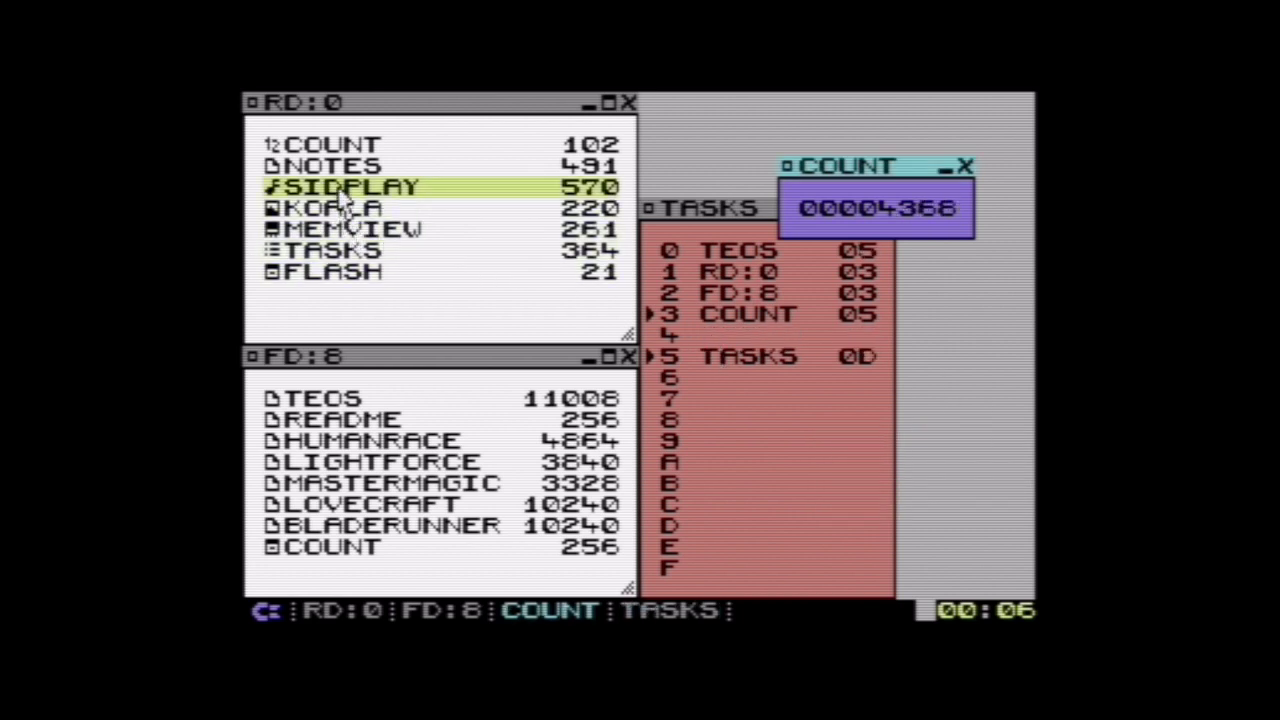
# - Open the HUMANRACE tune from FD:8 in SIDPLAY and move its window over the TASKS list, below COUNT
pyautogui.doubleClick(368, 450)
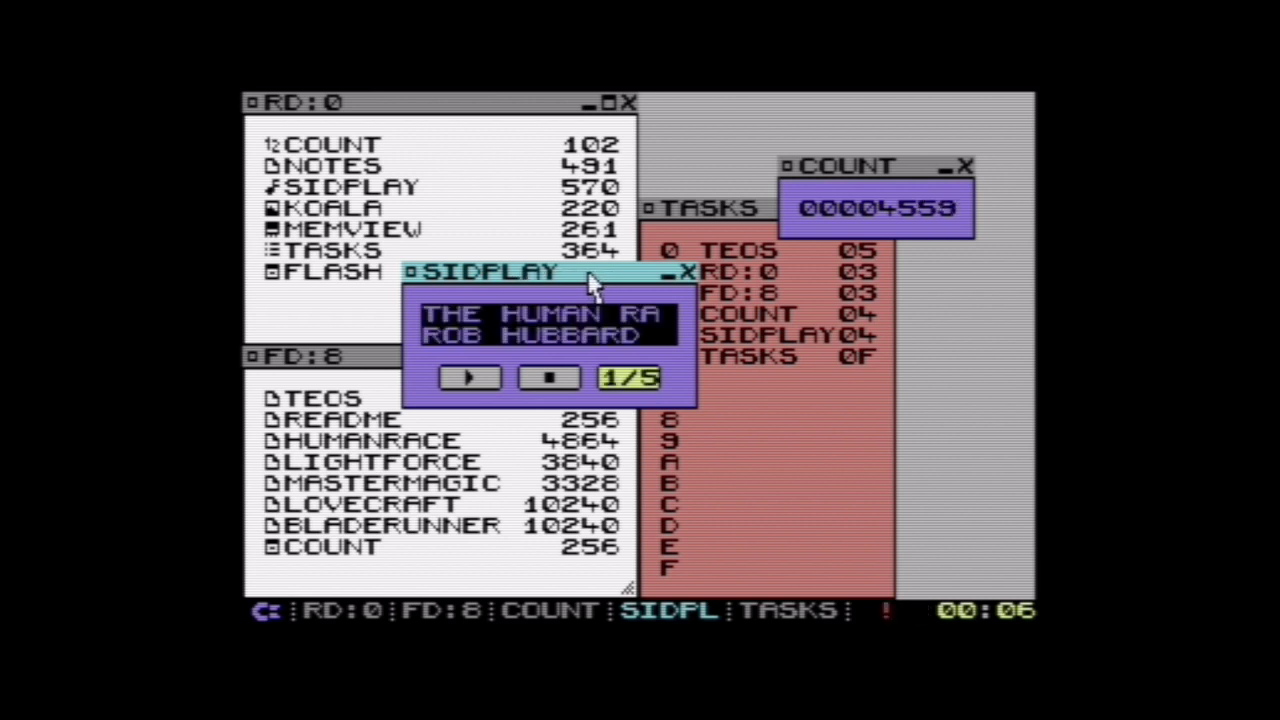
pyautogui.moveTo(590, 283); pyautogui.dragTo(700, 307)
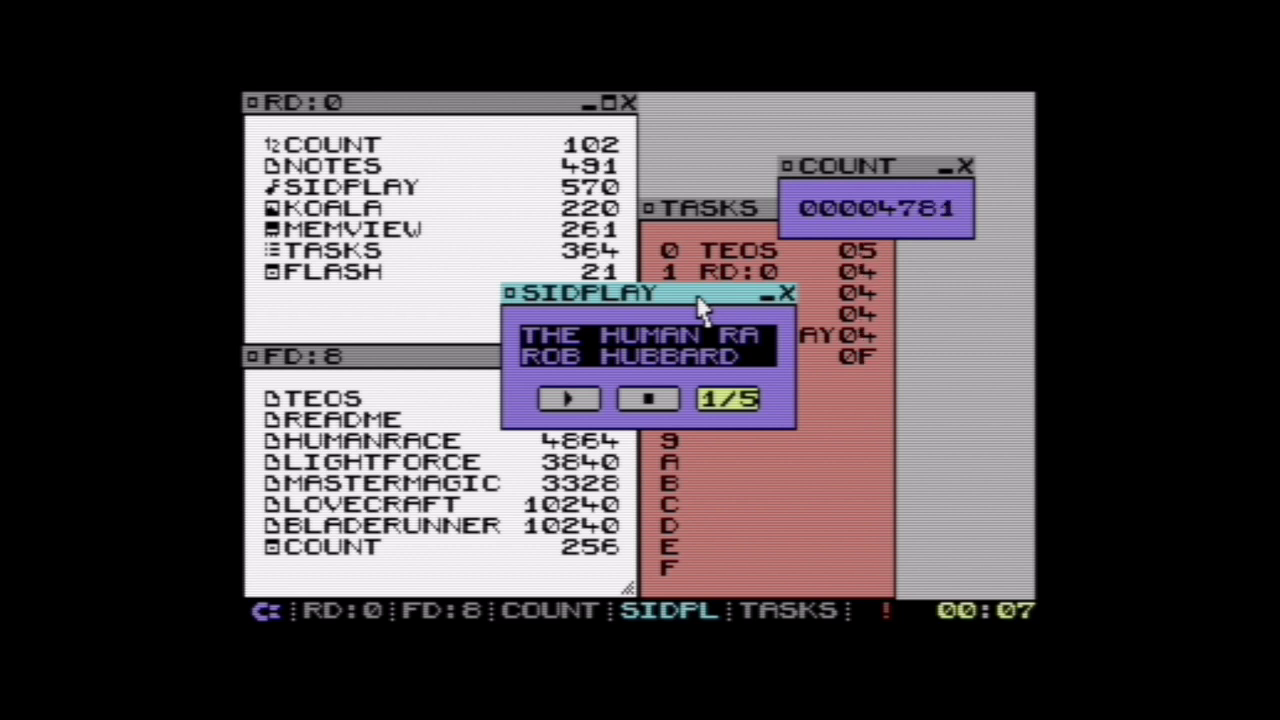
pyautogui.moveTo(674, 302); pyautogui.dragTo(888, 322)
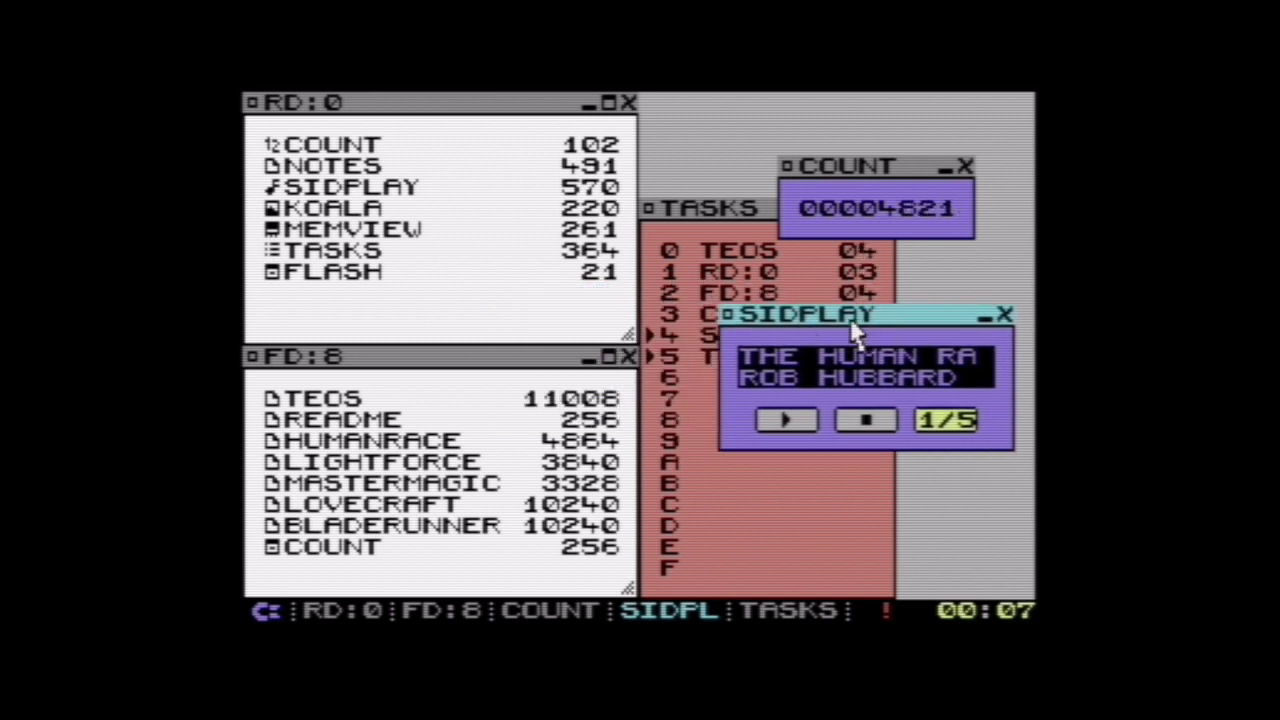
pyautogui.moveTo(880, 307); pyautogui.dragTo(900, 290)
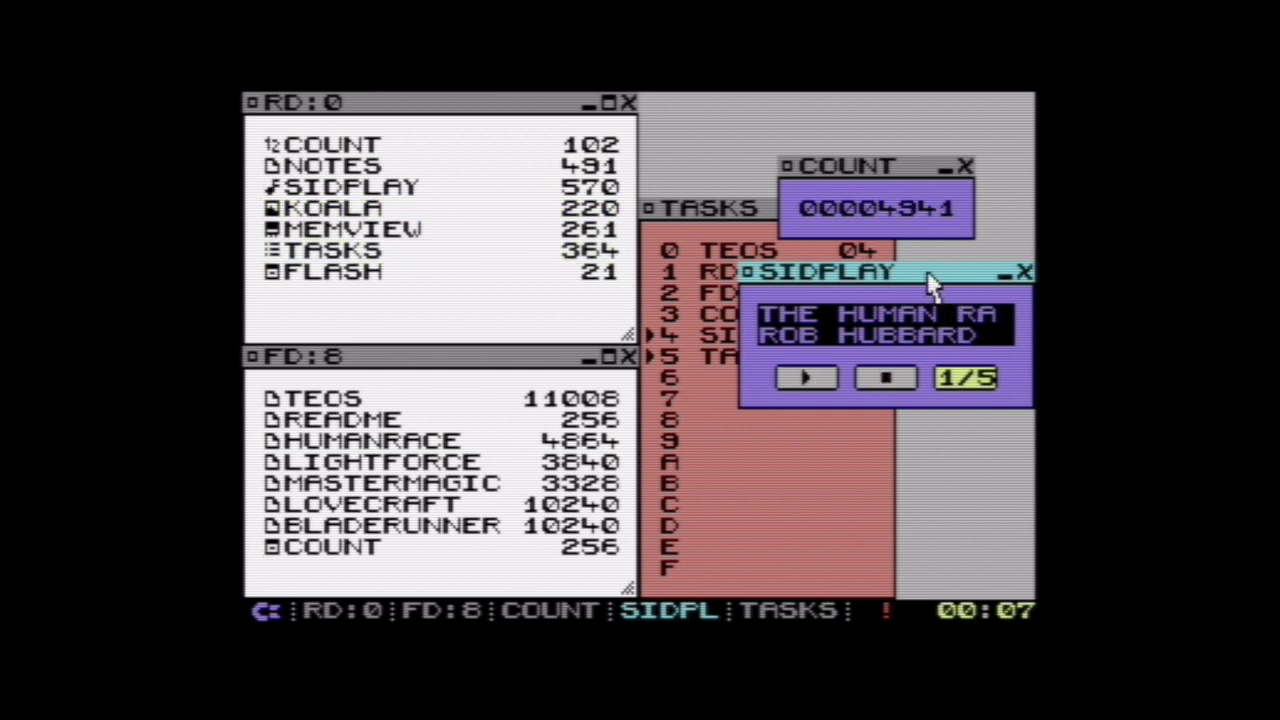
pyautogui.moveTo(930, 285); pyautogui.dragTo(900, 318)
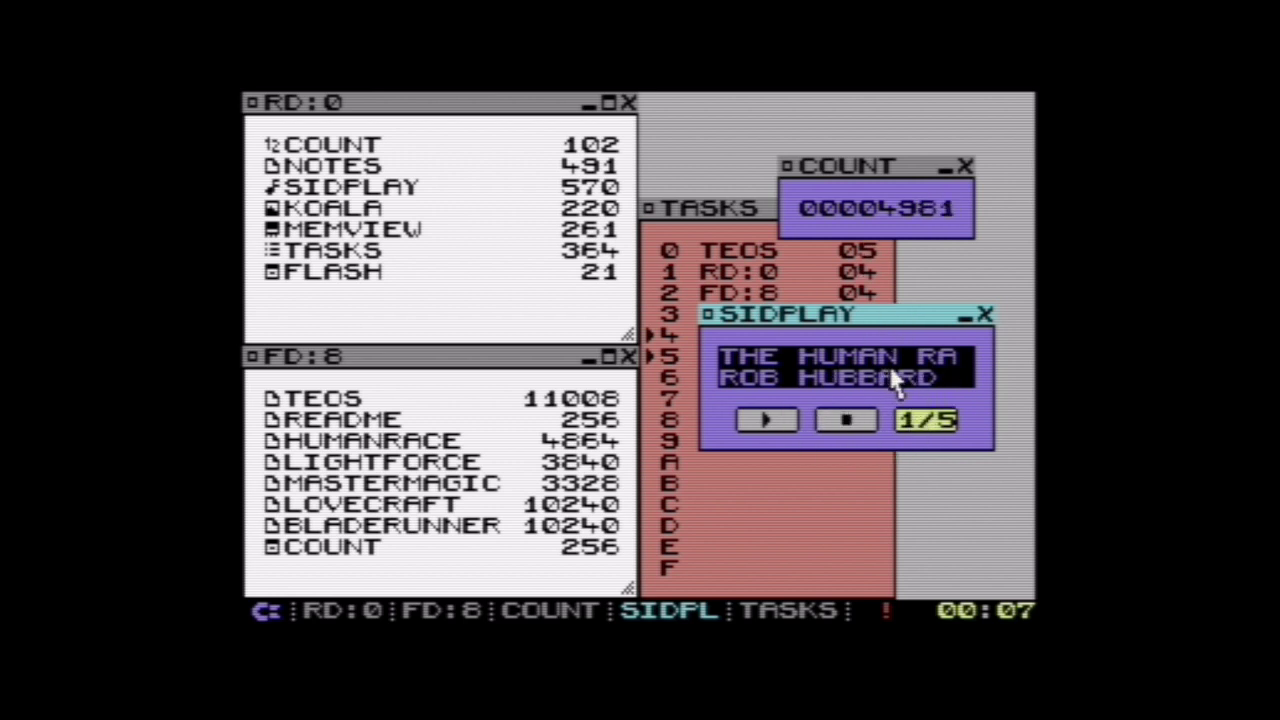
# - Advance SIDPLAY to subtune 4/5 and shift its window slightly closer to COUNT
pyautogui.click(925, 428)
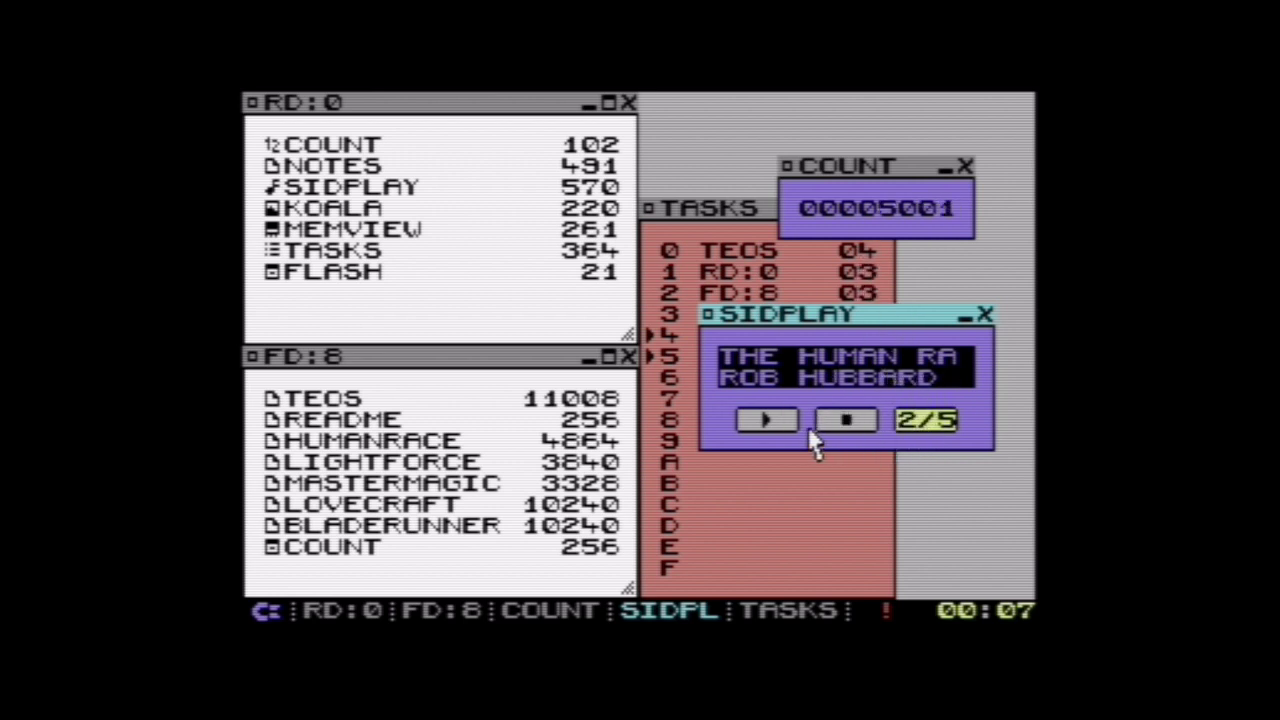
pyautogui.click(835, 426)
pyautogui.click(917, 422)
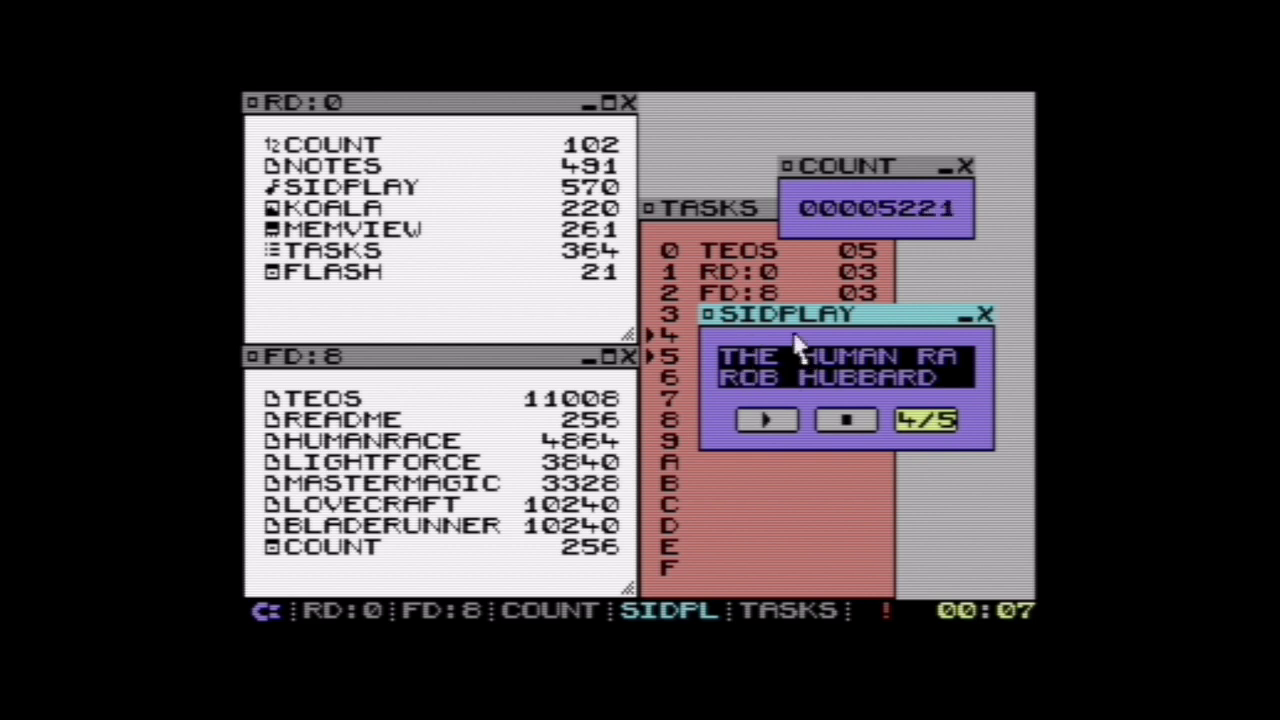
pyautogui.moveTo(798, 318); pyautogui.dragTo(805, 295)
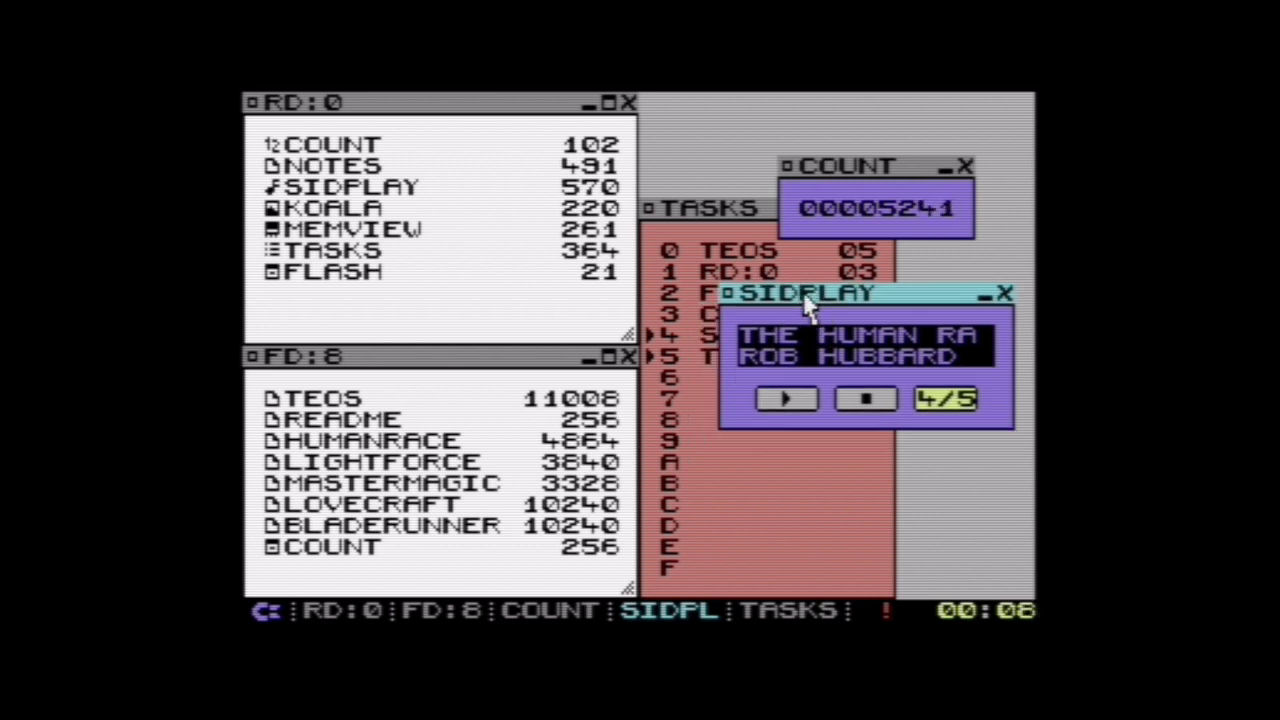
# - Switch the focus to RD:0 and back to SIDPLAY, then close the SIDPLAY window
pyautogui.click(406, 334)
pyautogui.click(284, 252)
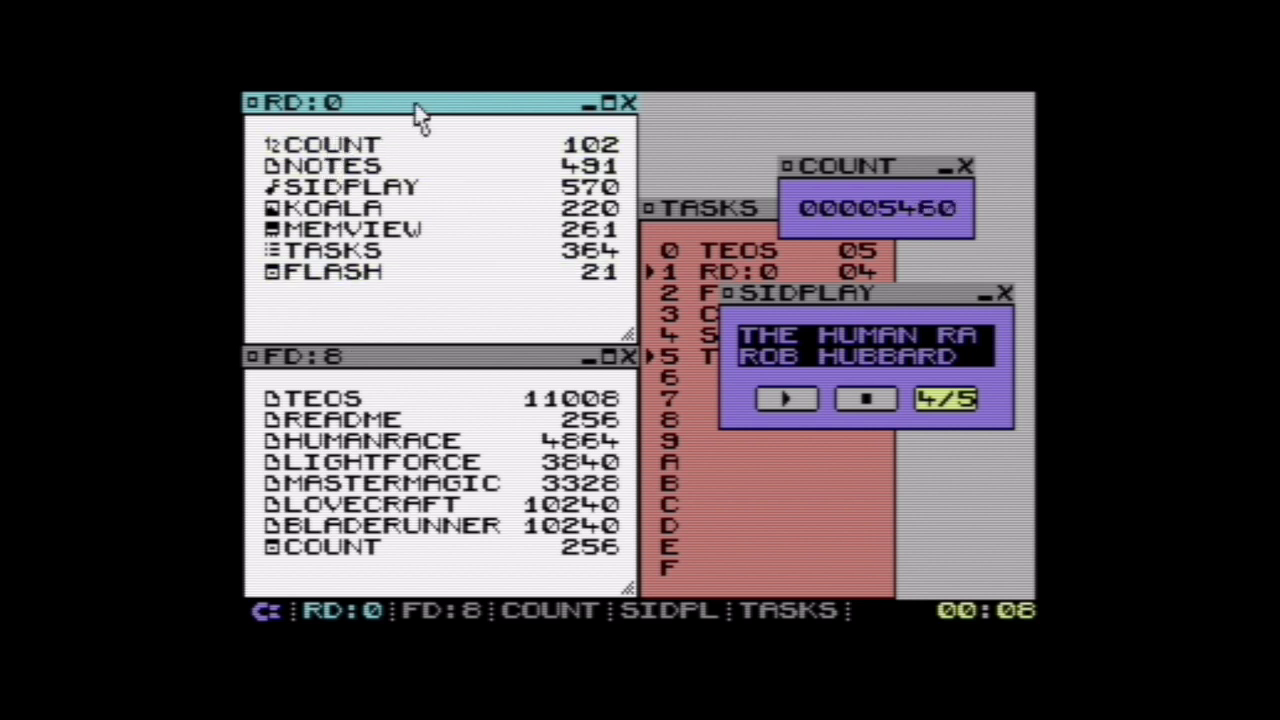
pyautogui.click(753, 297)
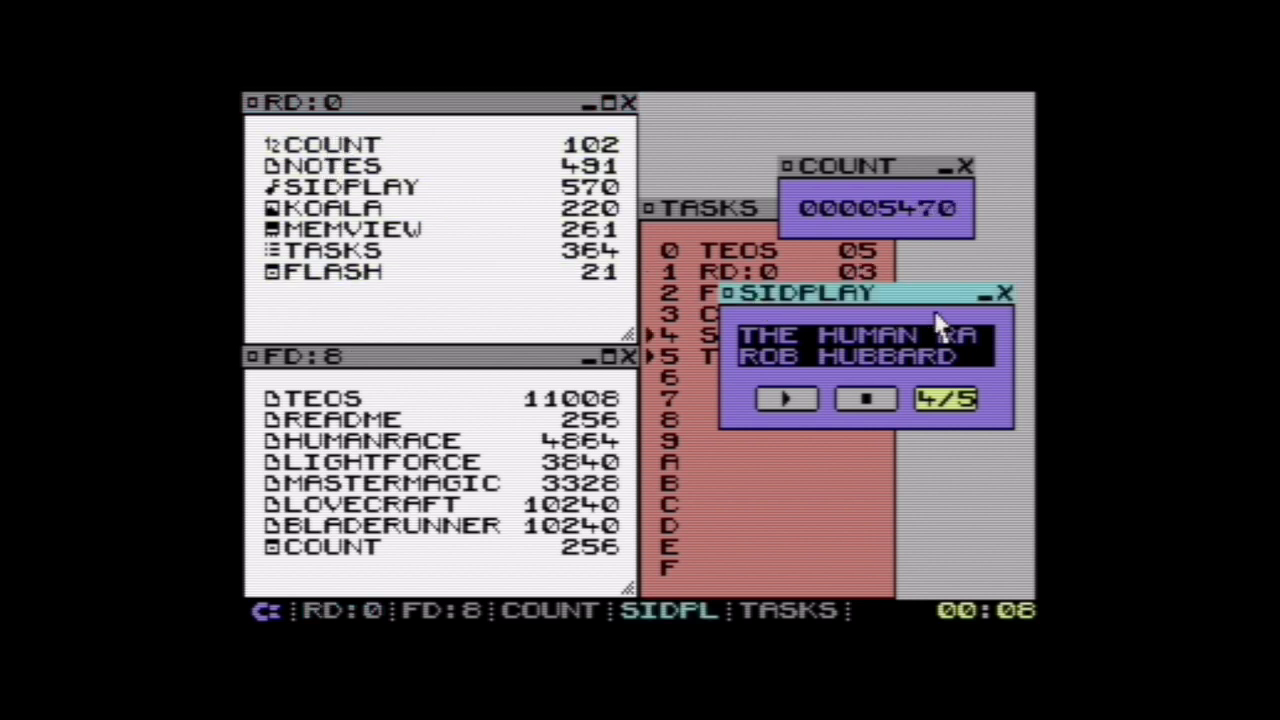
pyautogui.click(1005, 297)
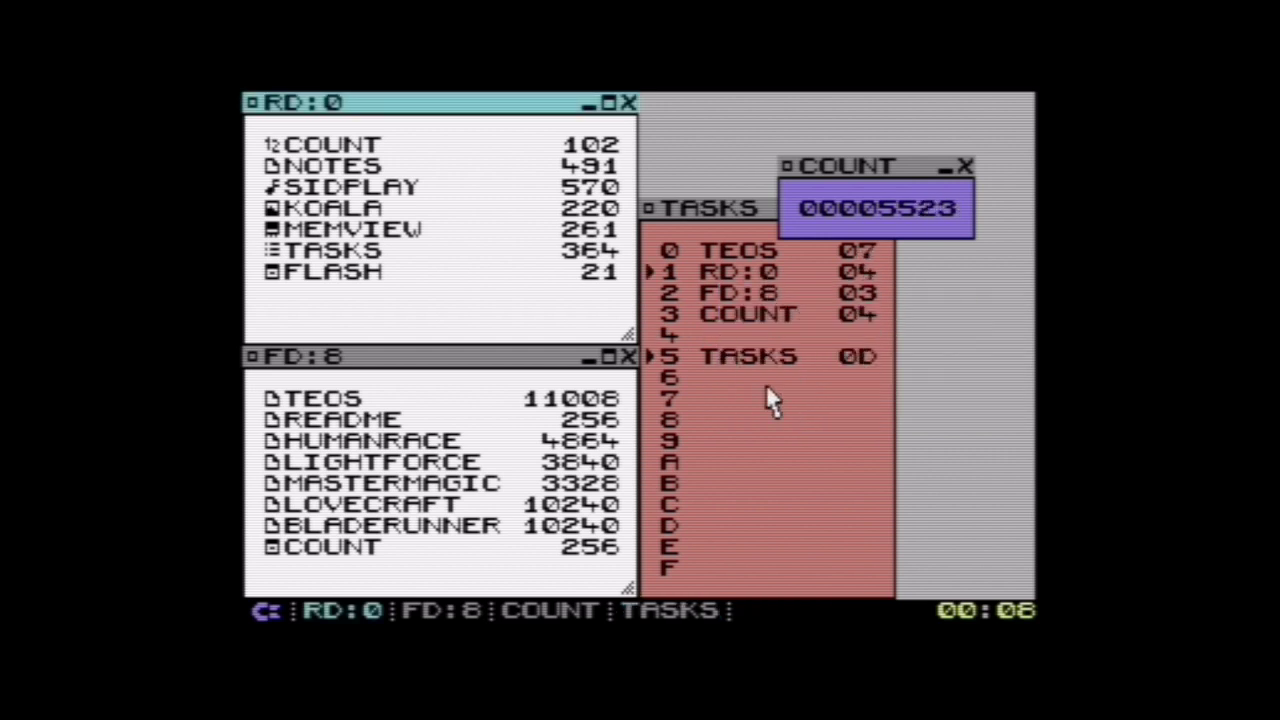
# - Rearrange the TASKS and COUNT windows so COUNT sits at the desktop's upper-right corner with TASKS fully uncovered below it
pyautogui.click(773, 390)
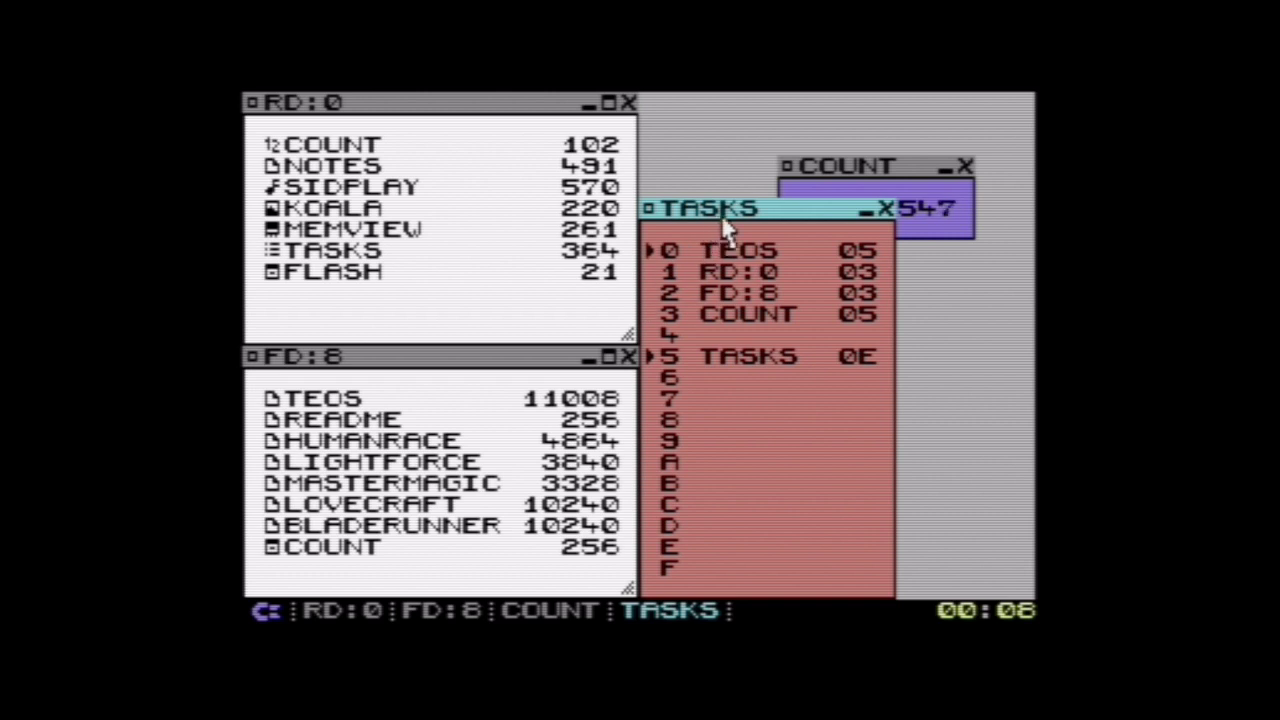
pyautogui.moveTo(758, 209); pyautogui.dragTo(778, 209)
pyautogui.moveTo(833, 166); pyautogui.dragTo(871, 103)
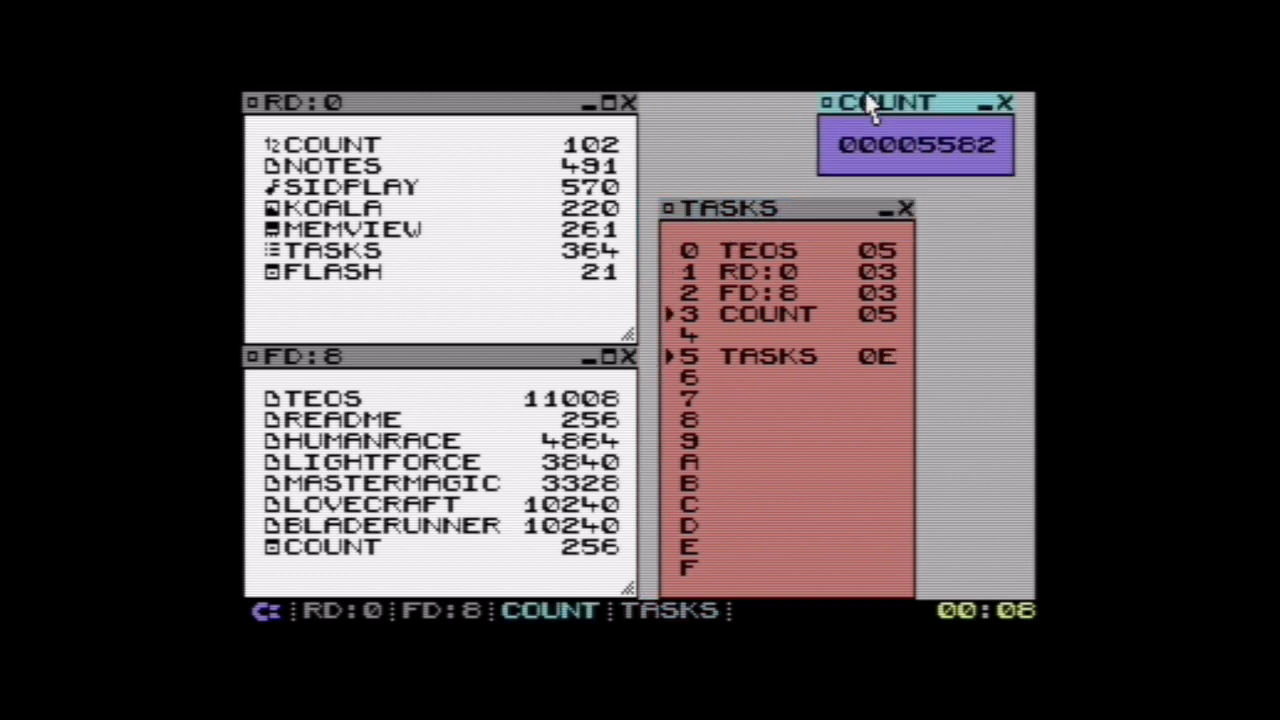
pyautogui.moveTo(750, 212); pyautogui.dragTo(753, 190)
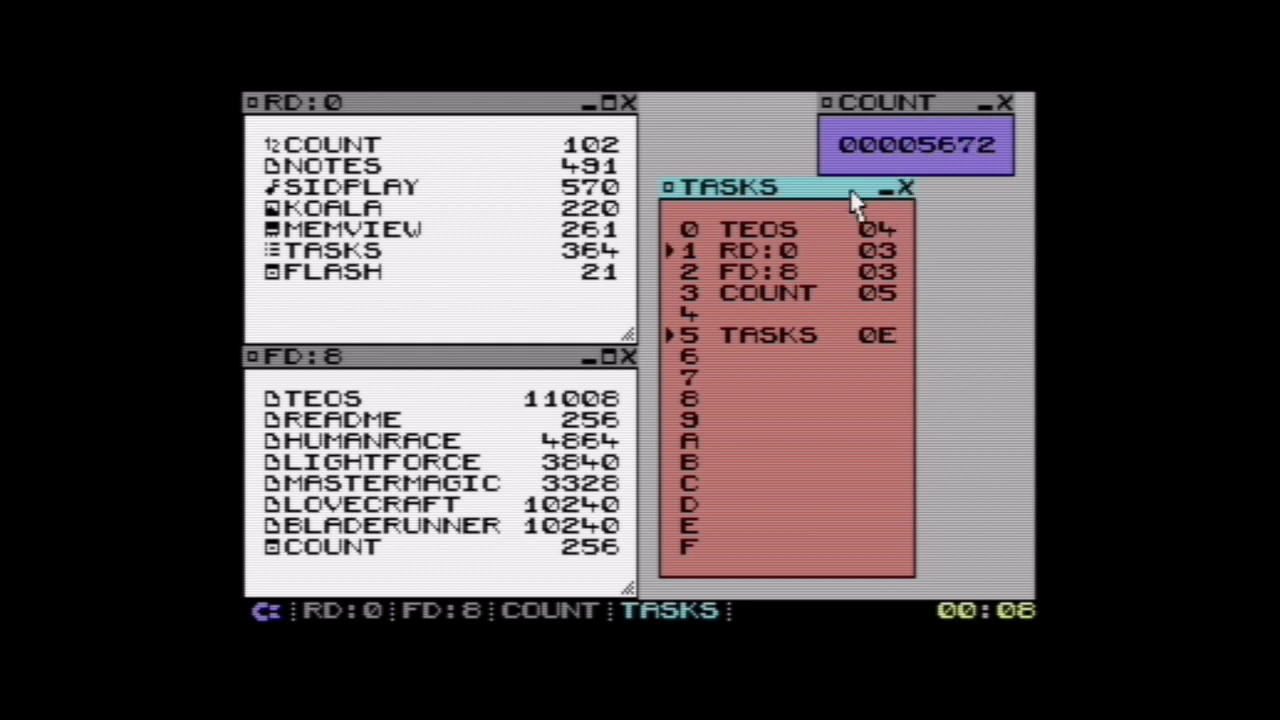
# - Focus RD:0, return to TASKS, and move the TASKS window to the desktop's right edge and partway back
pyautogui.click(530, 104)
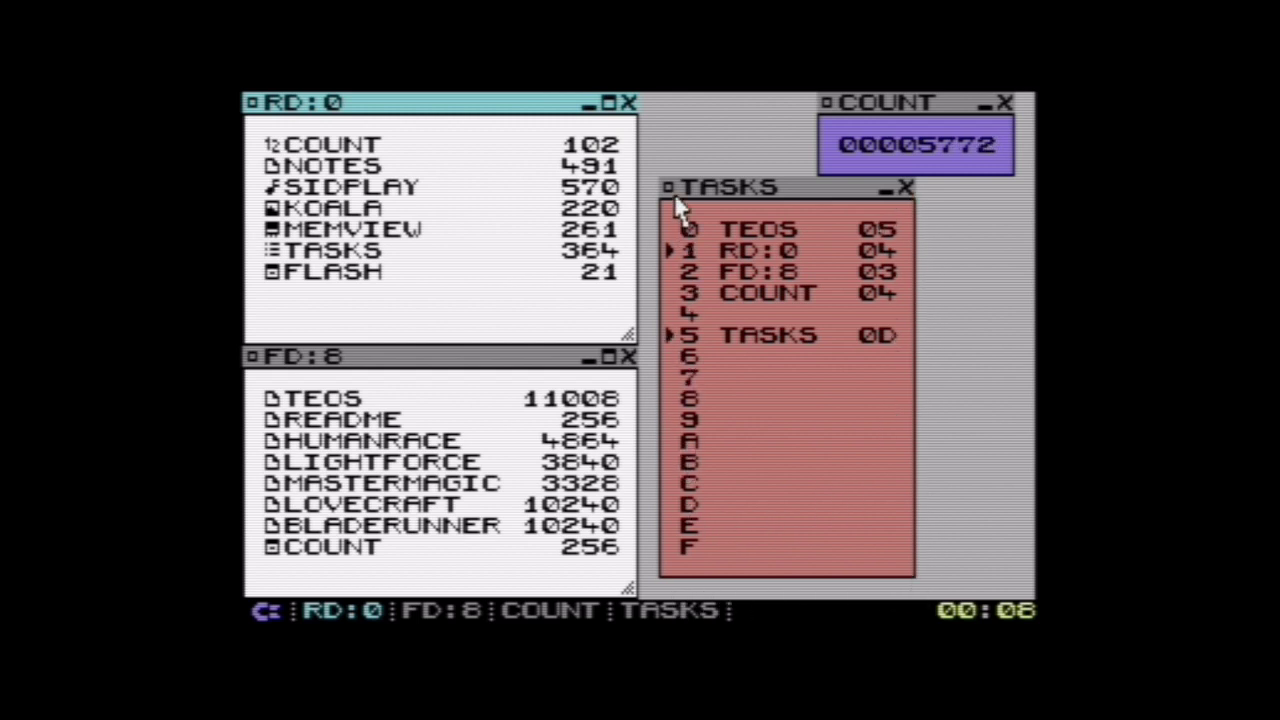
pyautogui.click(705, 205)
pyautogui.moveTo(703, 194); pyautogui.dragTo(723, 194)
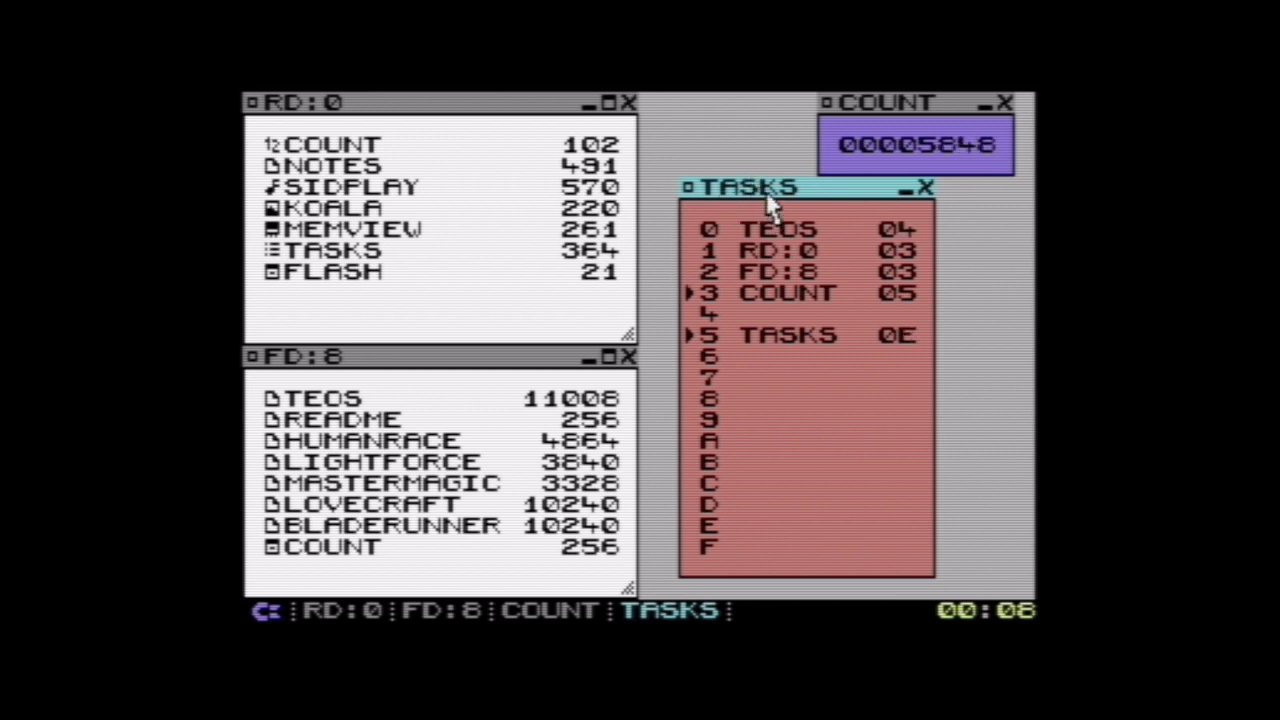
pyautogui.moveTo(777, 200); pyautogui.dragTo(891, 200)
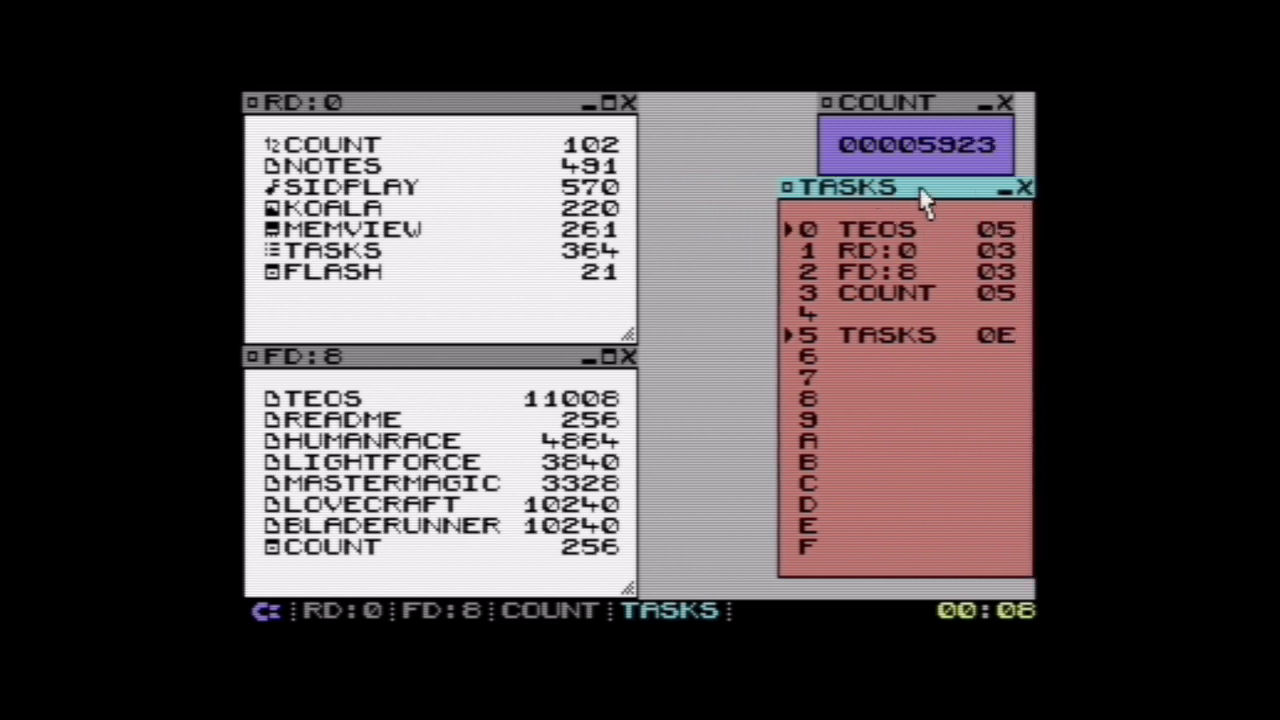
pyautogui.click(925, 200)
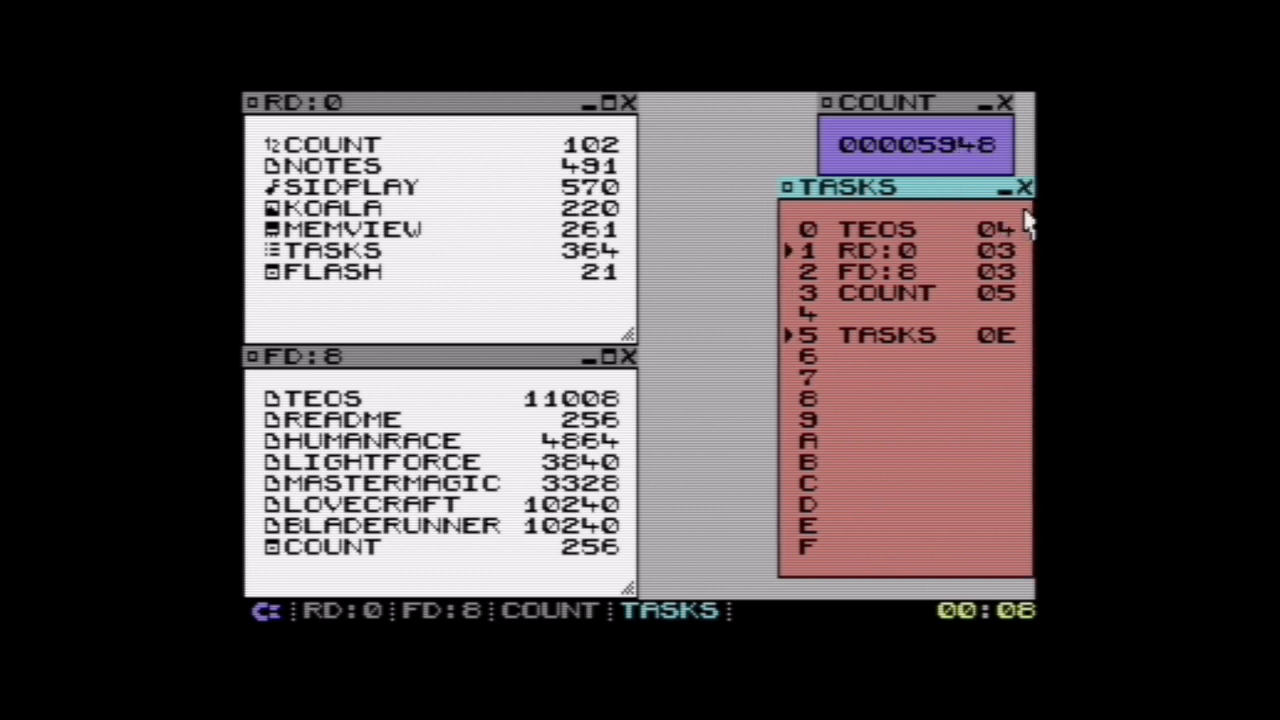
pyautogui.moveTo(886, 200); pyautogui.dragTo(785, 197)
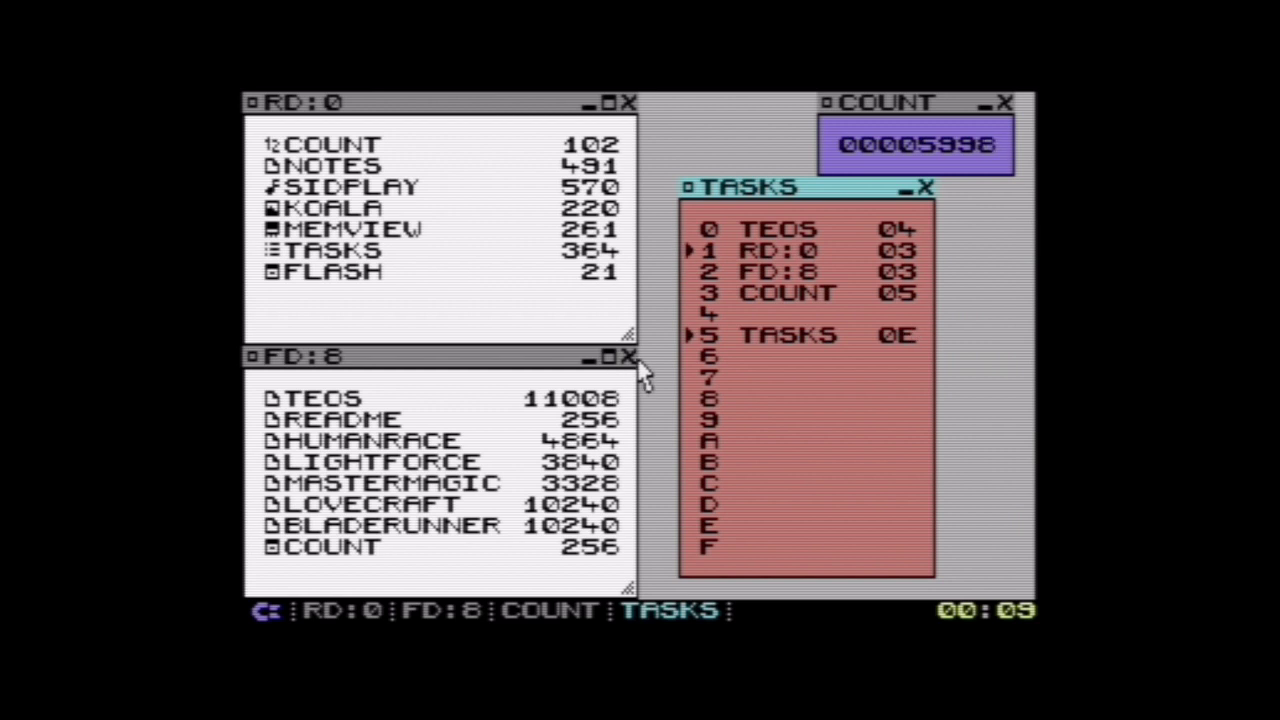
# - Switch the focus from RD:0 to FD:8 and back to RD:0
pyautogui.click(578, 340)
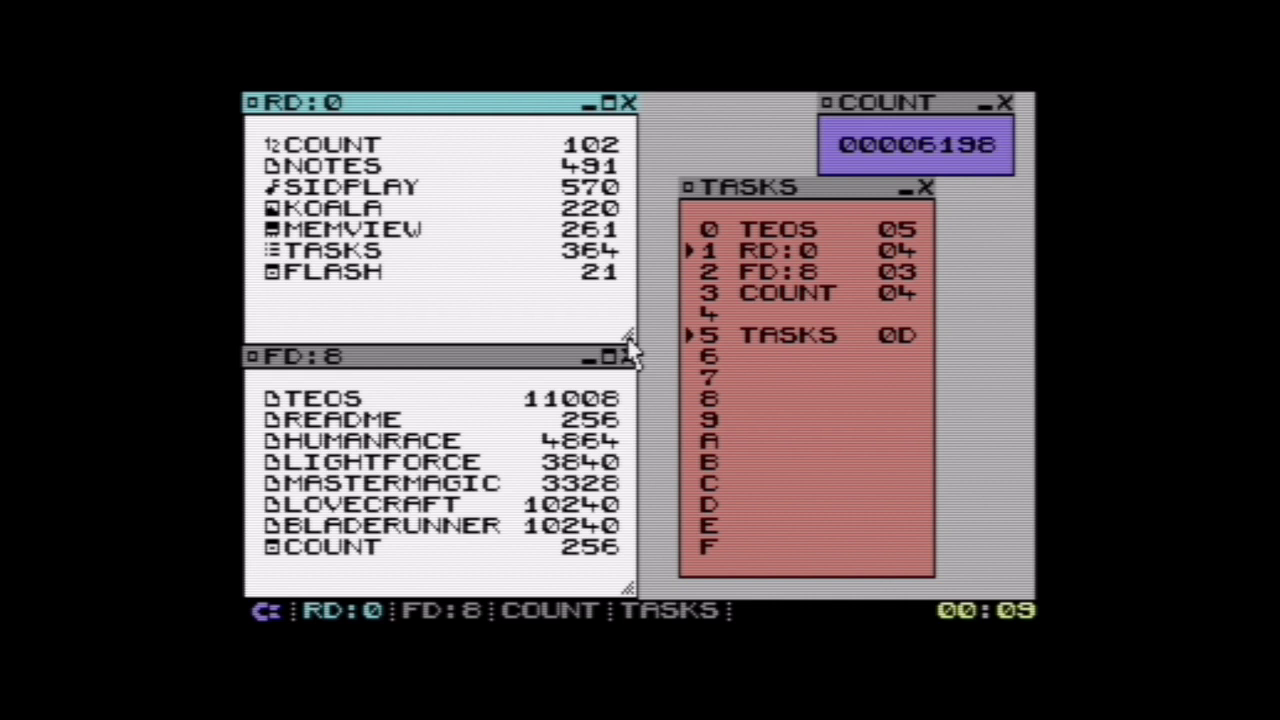
pyautogui.click(507, 362)
pyautogui.click(372, 325)
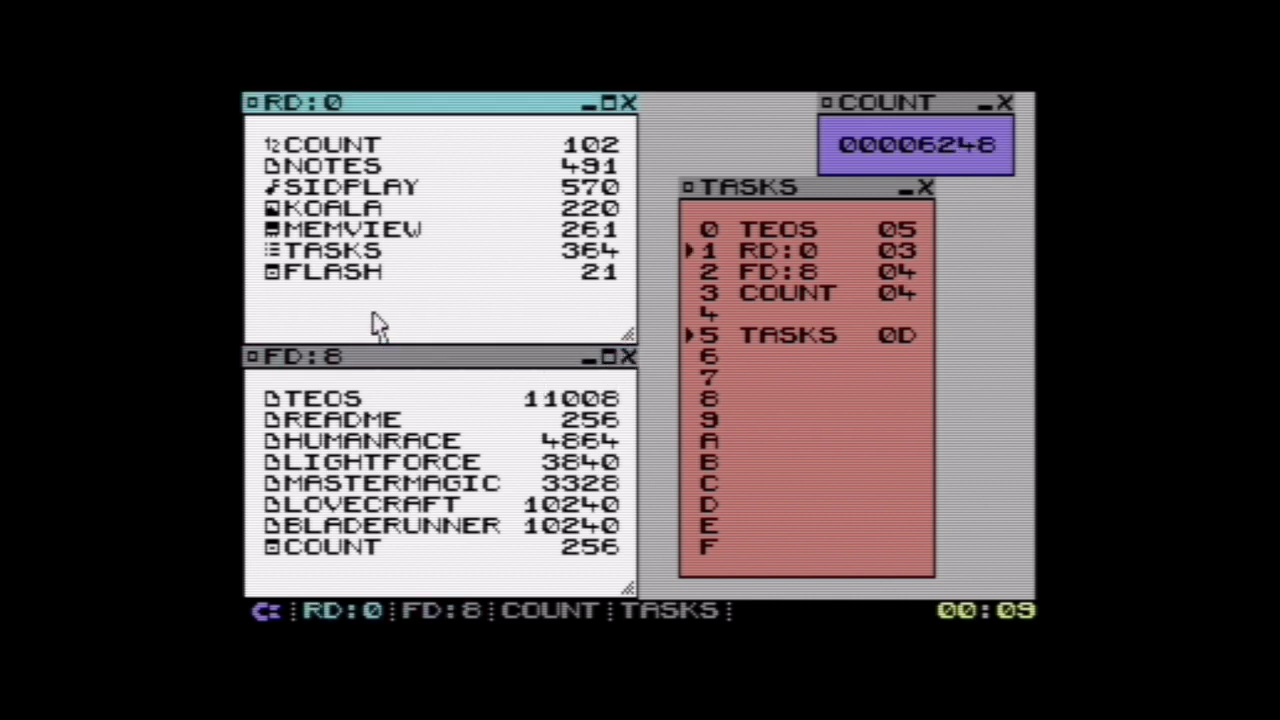
# - Launch MEMVIEW from RD:0 and move its MEMORY window to the desktop's lower-right corner
pyautogui.doubleClick(365, 230)
pyautogui.moveTo(506, 286); pyautogui.dragTo(845, 370)
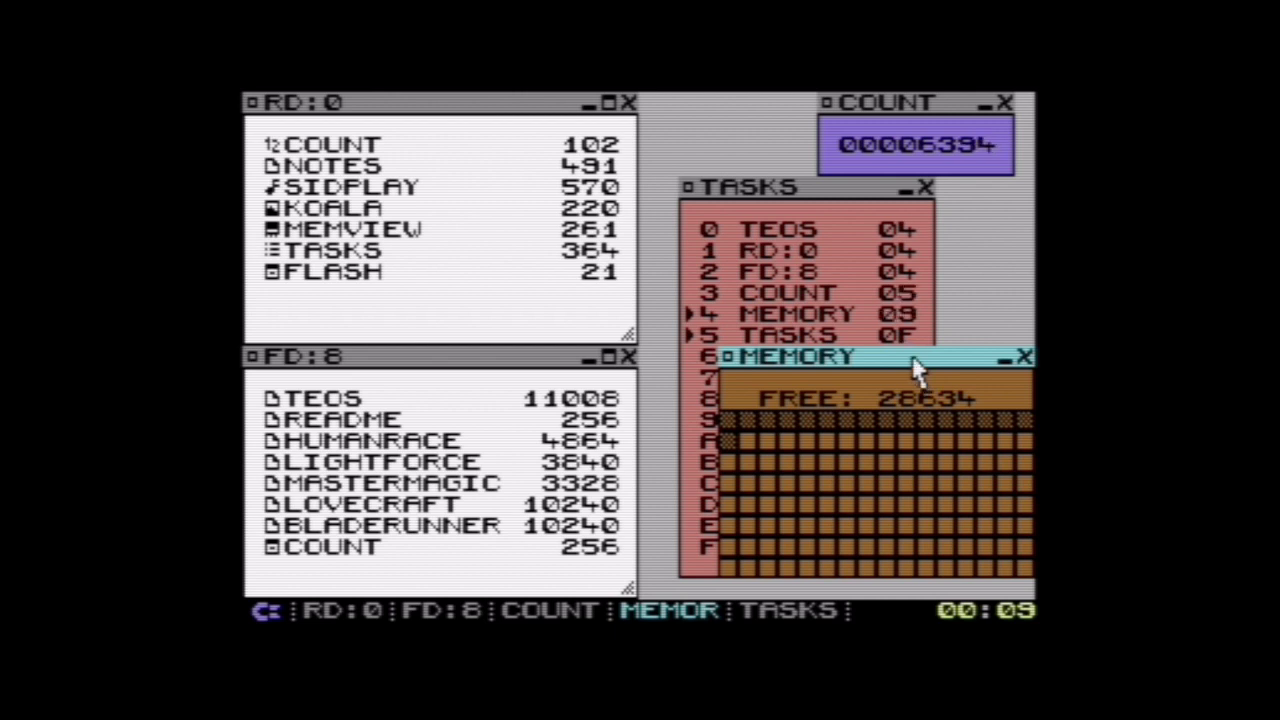
pyautogui.moveTo(913, 367); pyautogui.dragTo(913, 387)
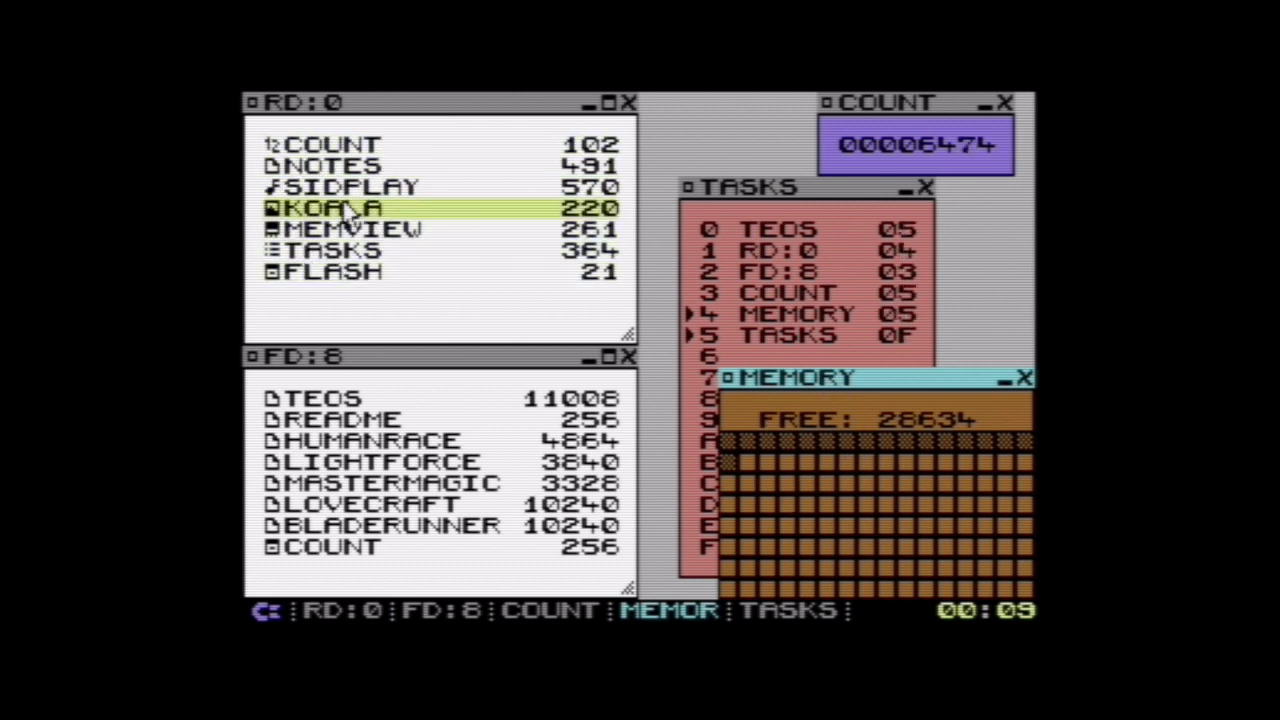
# - Launch a second COUNT from RD:0 and close it, then raise the MEMORY window slightly
pyautogui.doubleClick(326, 146)
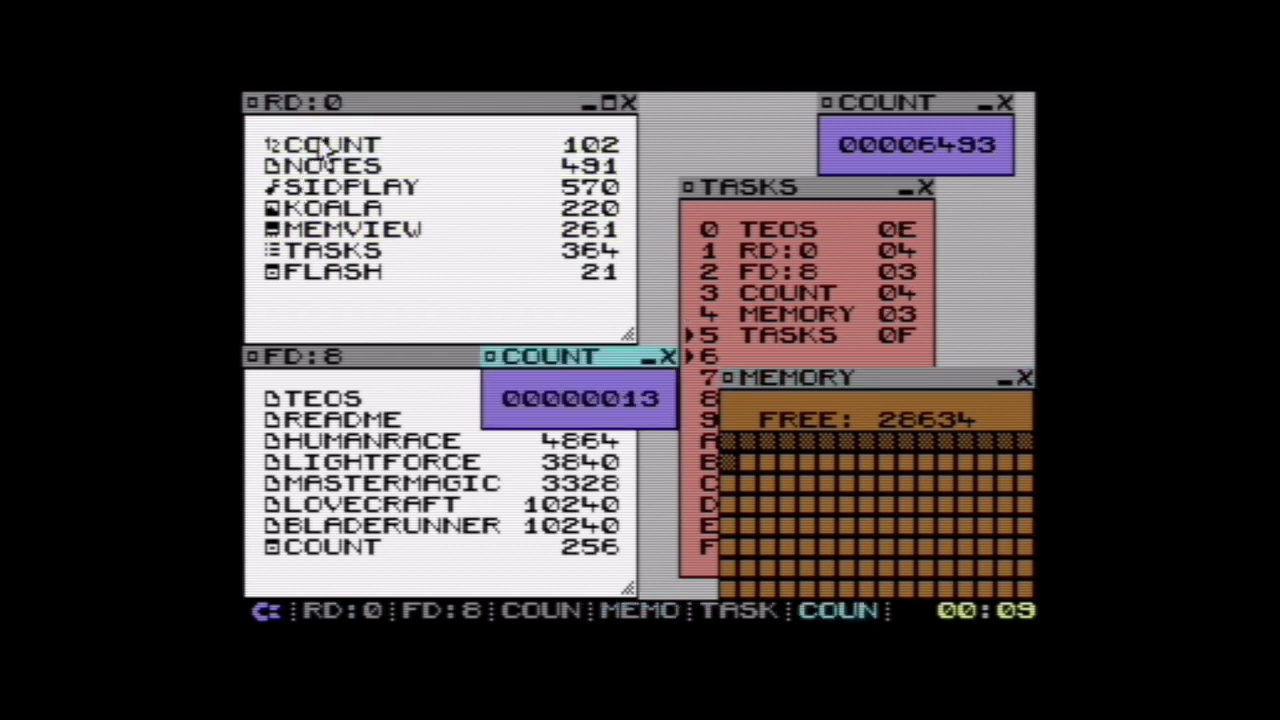
pyautogui.click(669, 357)
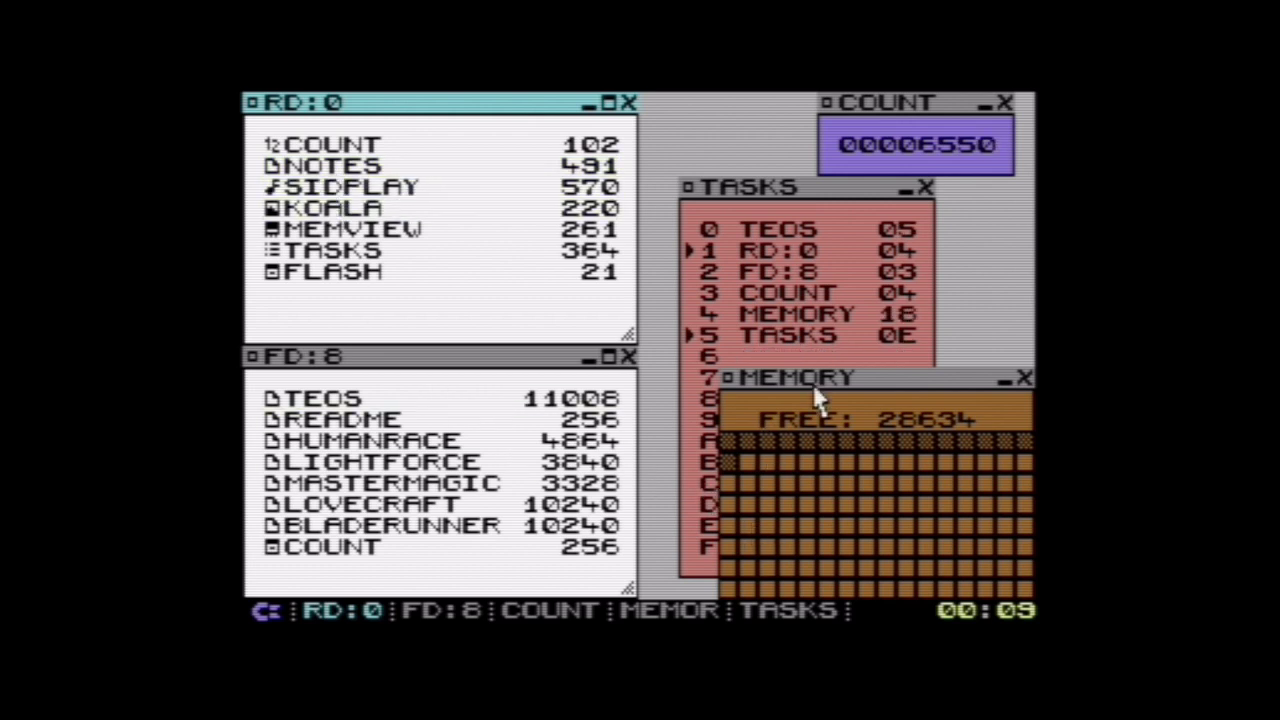
pyautogui.moveTo(814, 388); pyautogui.dragTo(815, 367)
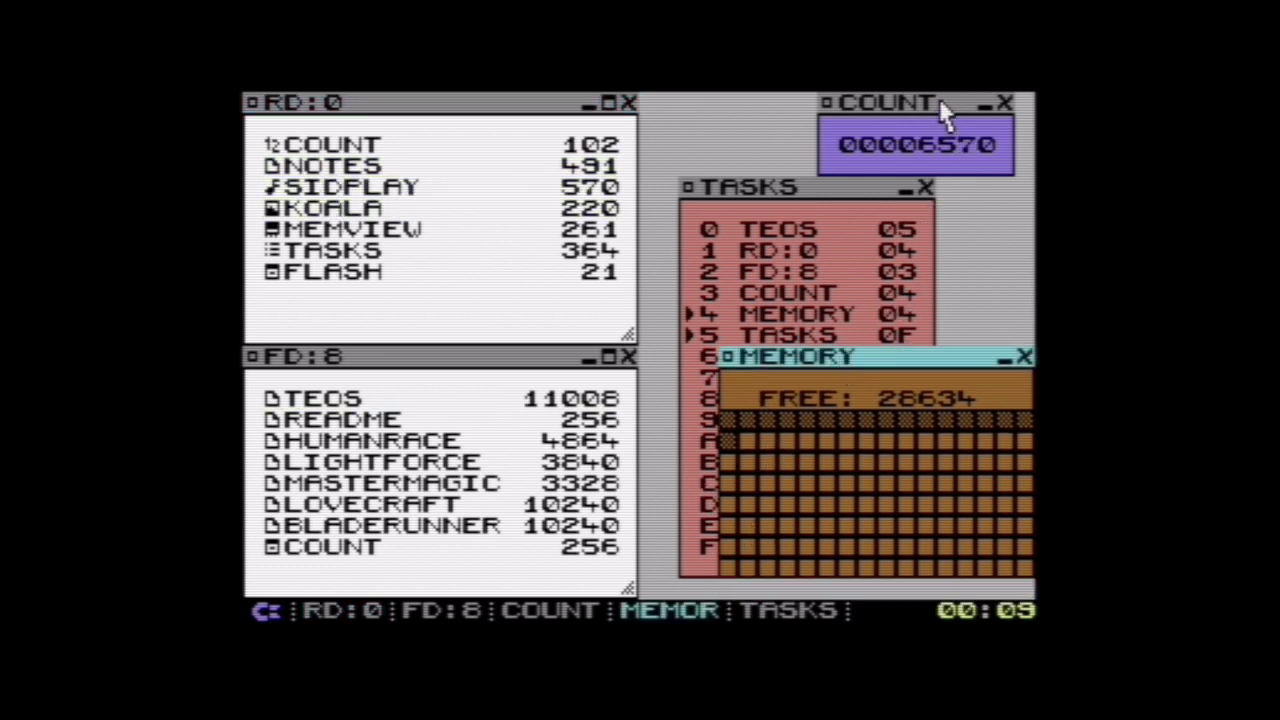
# - Close the COUNT, TASKS and FD:8 windows, leaving RD:0 and MEMORY open
pyautogui.click(1005, 103)
pyautogui.click(927, 187)
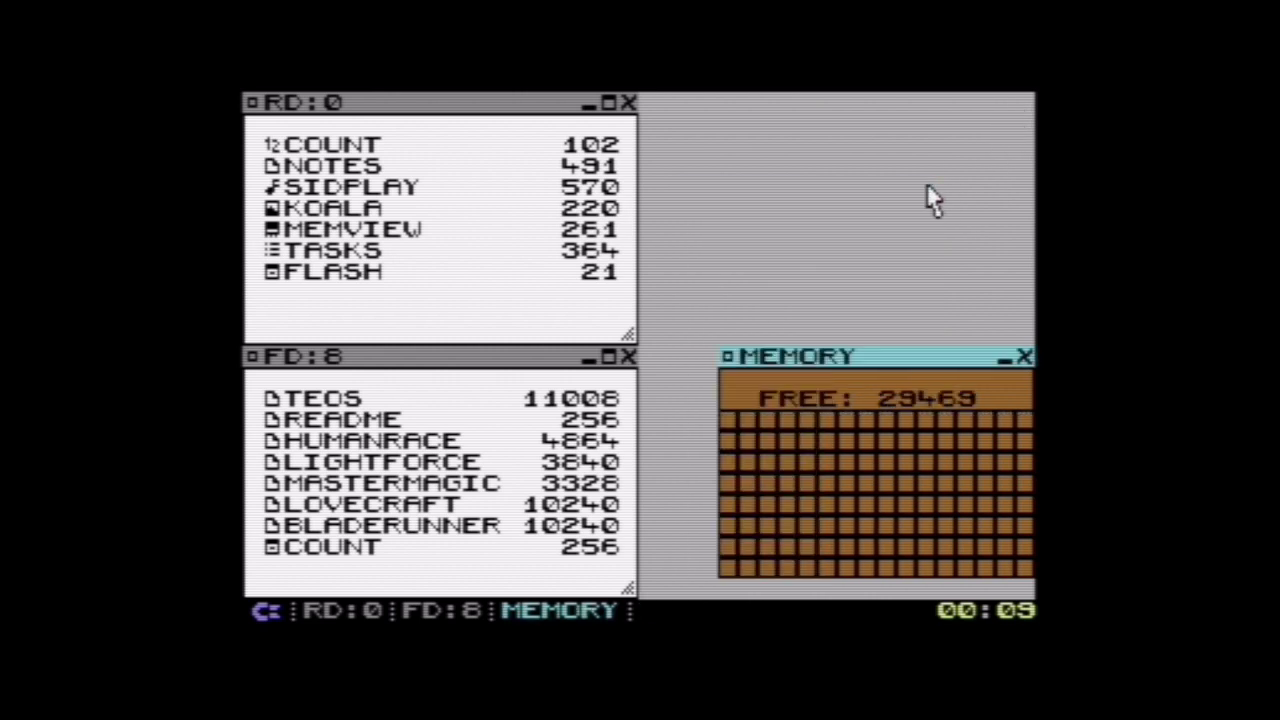
pyautogui.click(636, 360)
pyautogui.click(628, 358)
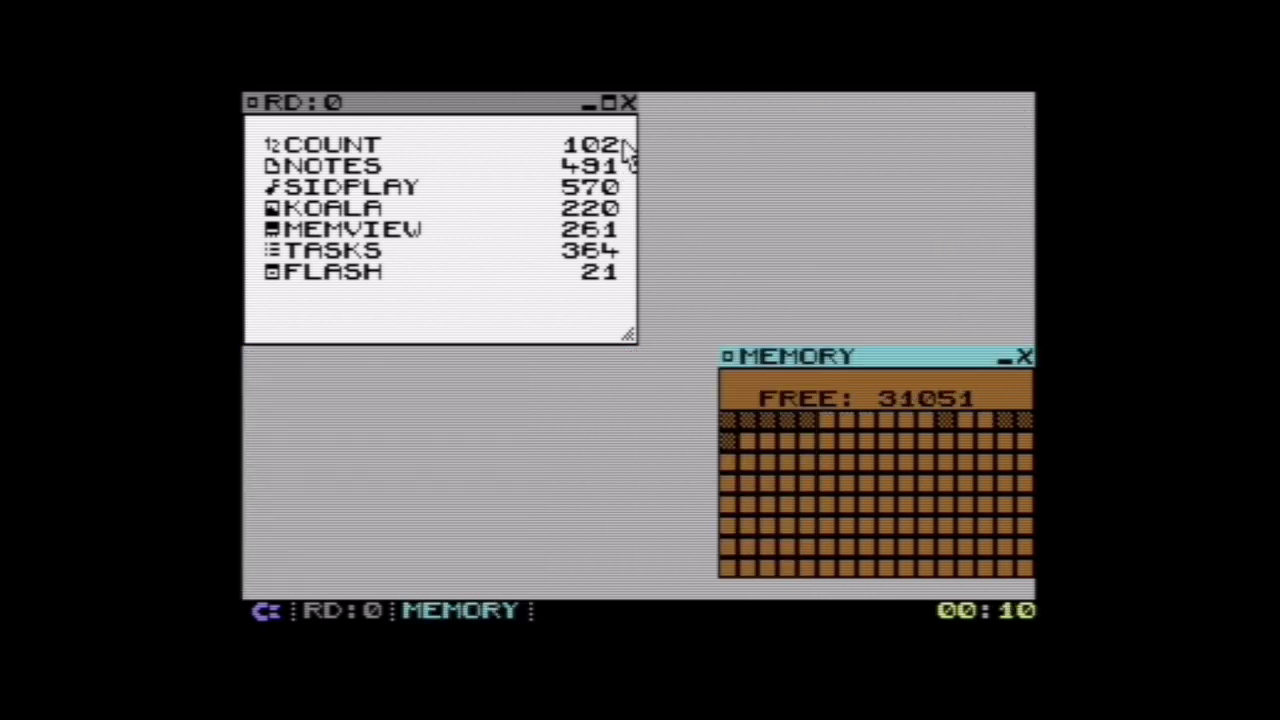